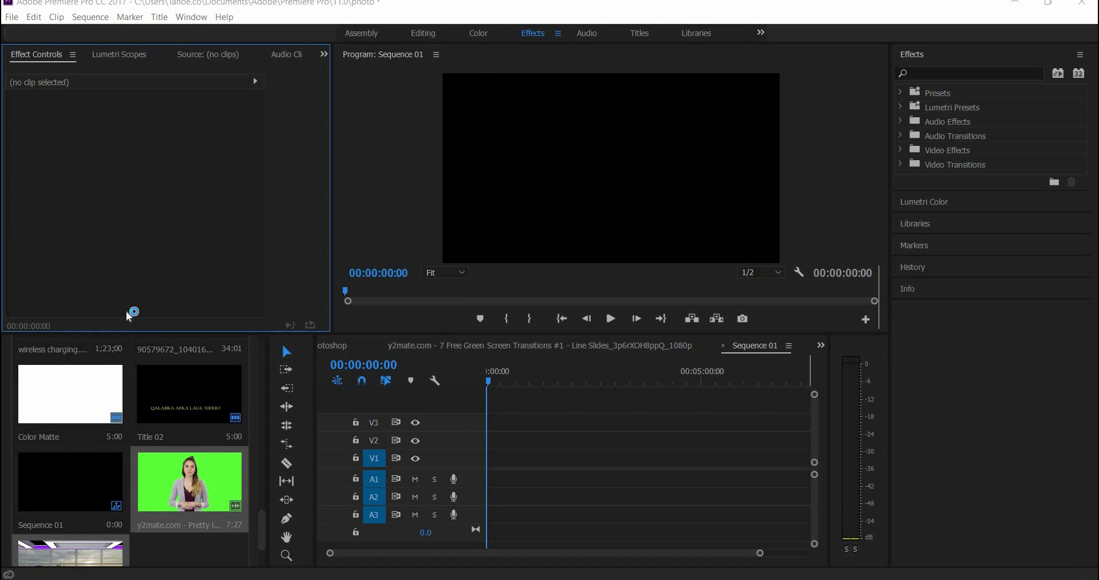
Preview the green-screen presenter clip and the Free Green Screen studio clip, rewinding each to its first frame.
double_click(173, 487)
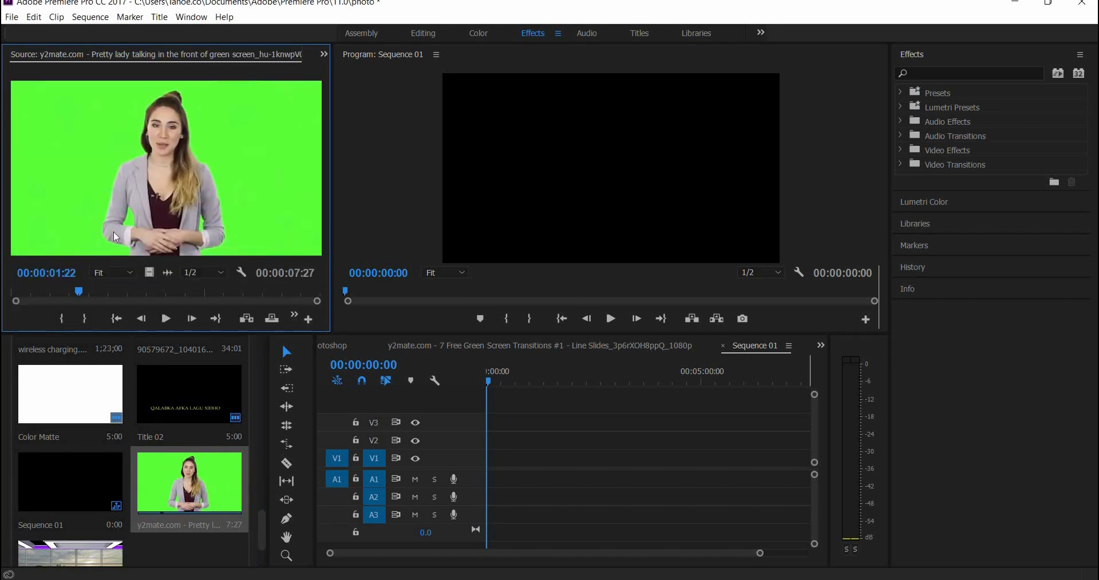
drag(77, 290, 8, 290)
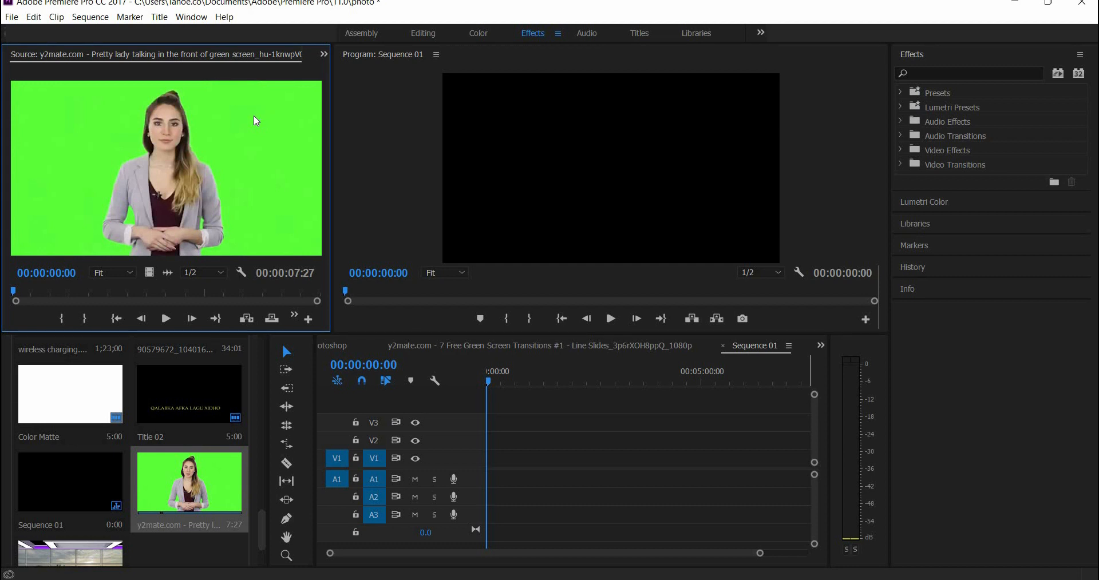
scroll(195, 405, down, 3)
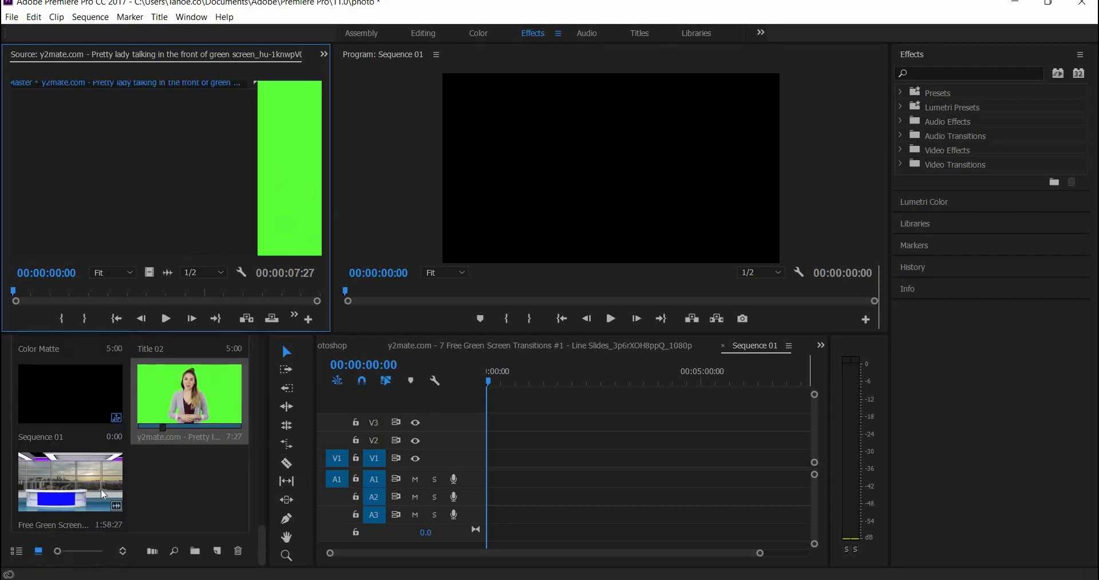
double_click(101, 489)
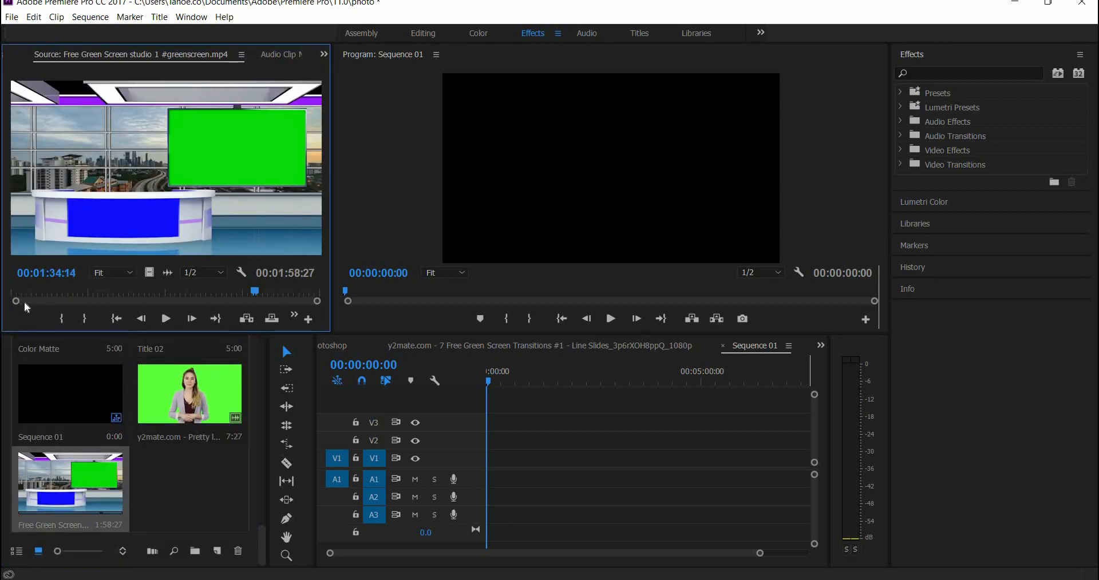
mouse_move(19, 290)
mouse_down()
mouse_move(43, 294)
mouse_move(14, 290)
mouse_up()
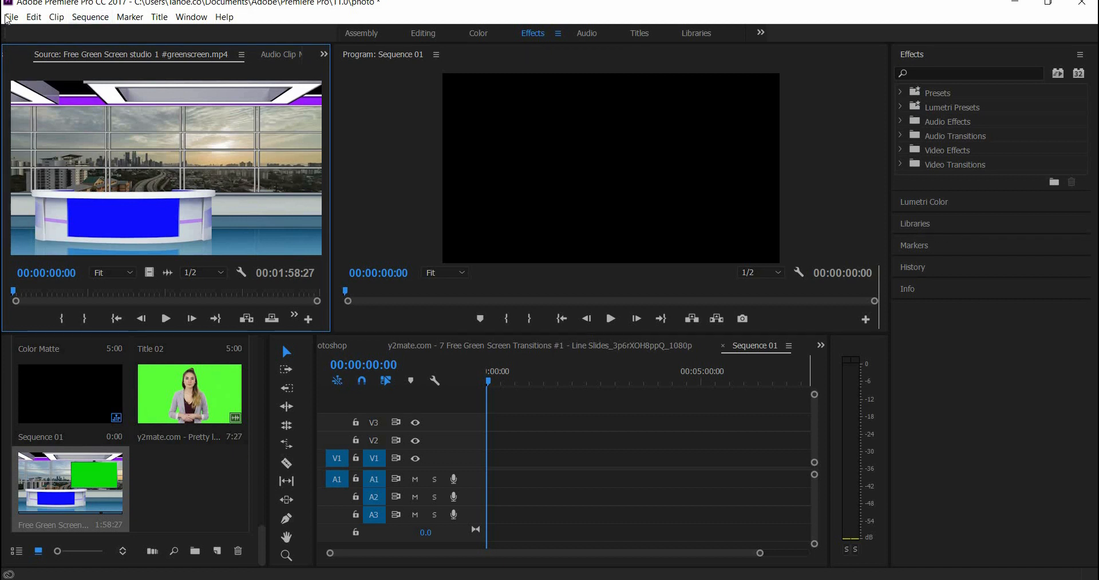
click(11, 17)
click(12, 19)
click(10, 19)
click(12, 21)
click(90, 19)
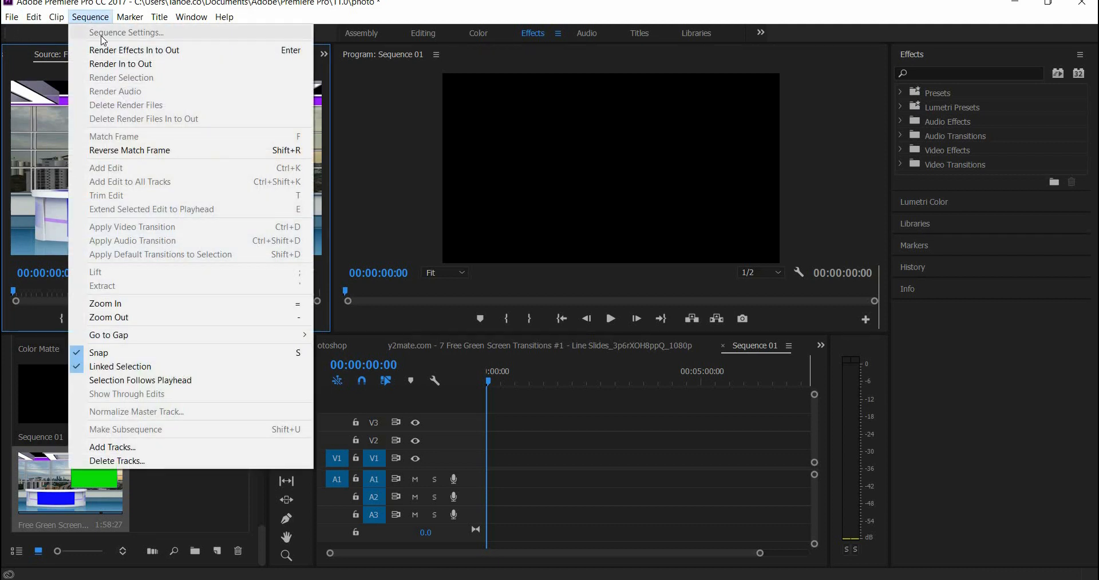
click(457, 86)
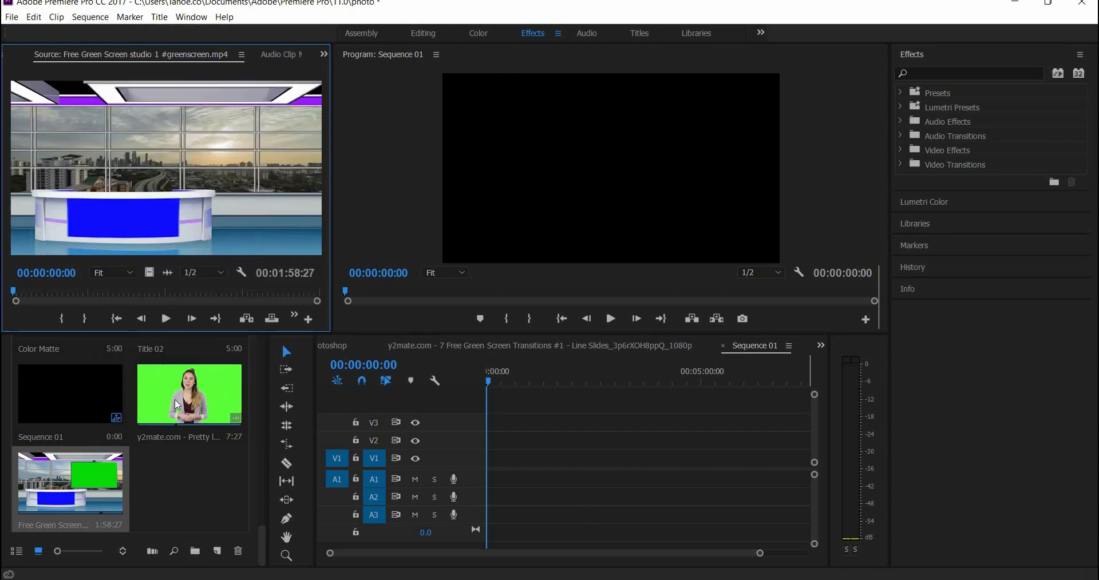
Place the Free Green Screen studio clip at the start of V1, changing the sequence settings to match the clip.
drag(80, 489, 495, 461)
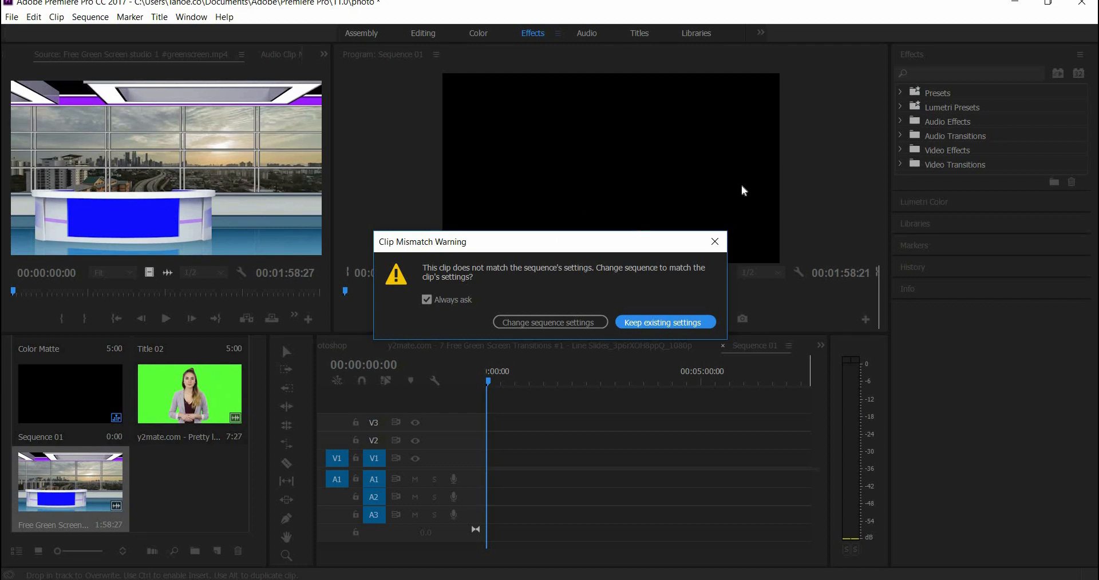
click(556, 322)
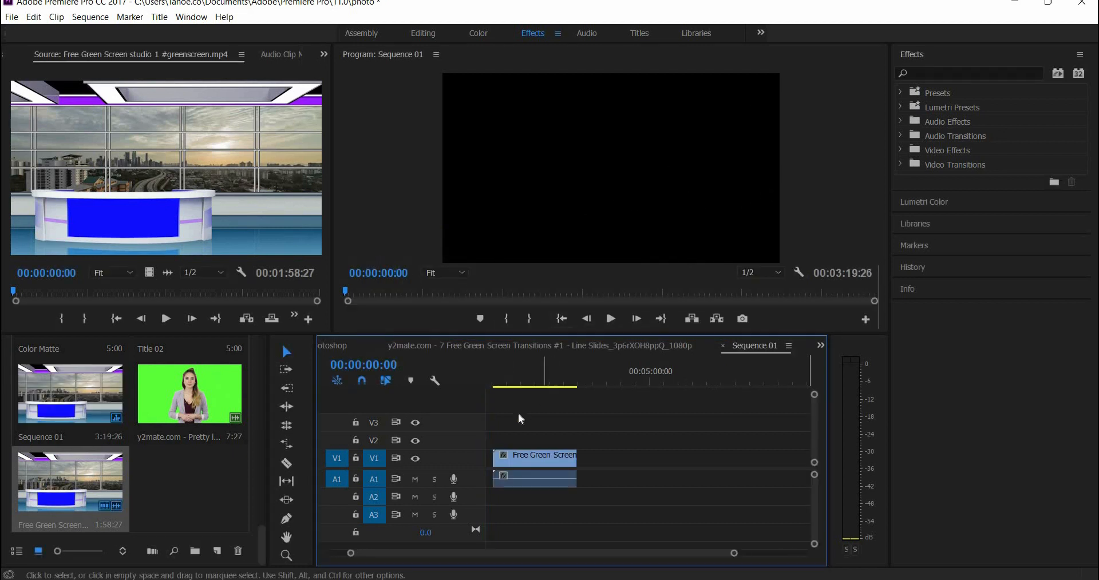
drag(525, 369, 437, 390)
drag(542, 430, 514, 468)
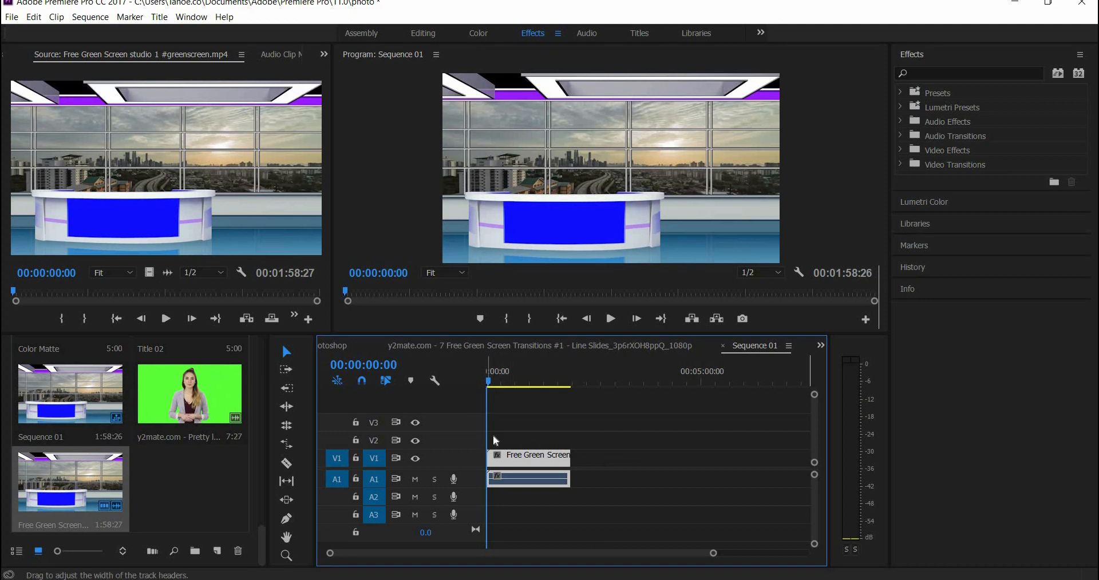
Trim the beginning of the studio clip to 00:00:06:00, where the green wall screen is in view.
click(491, 383)
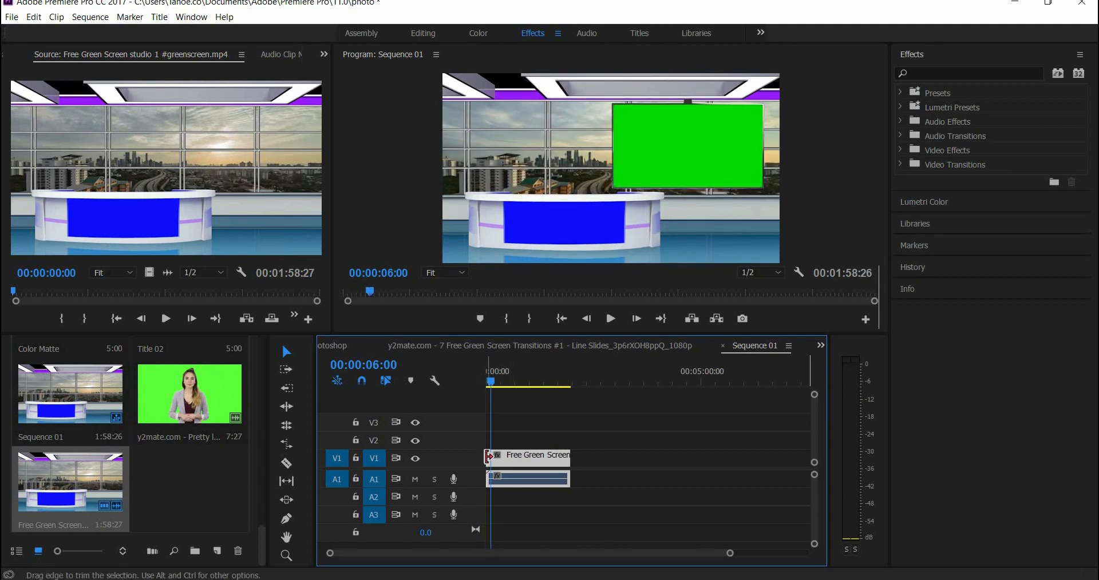
drag(487, 468, 511, 457)
click(527, 461)
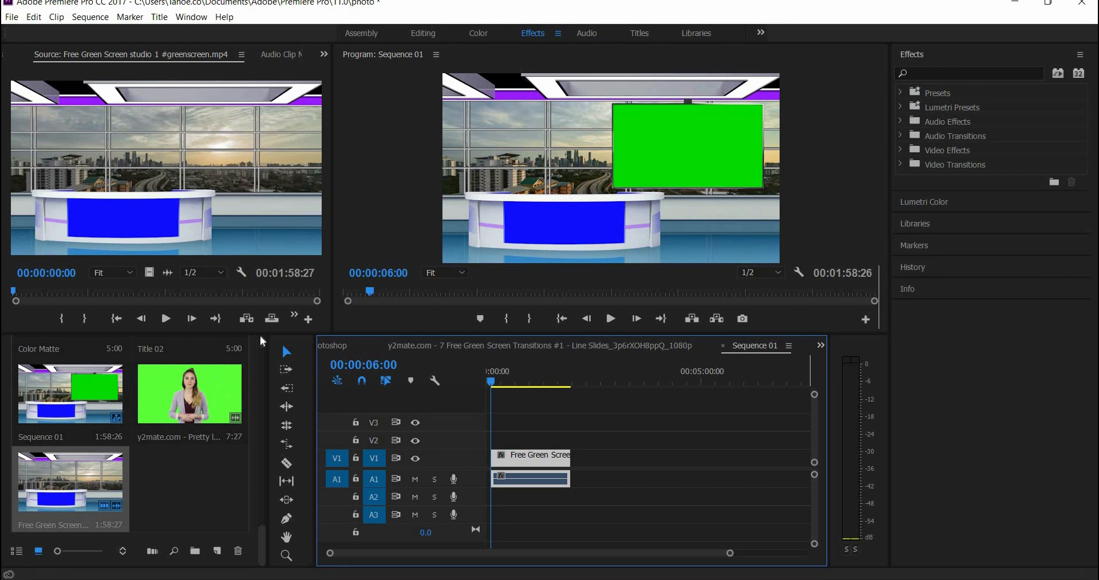
Preview the green-screen presenter clip and place it on V2 at 00:00:06:00 above the studio clip.
double_click(191, 403)
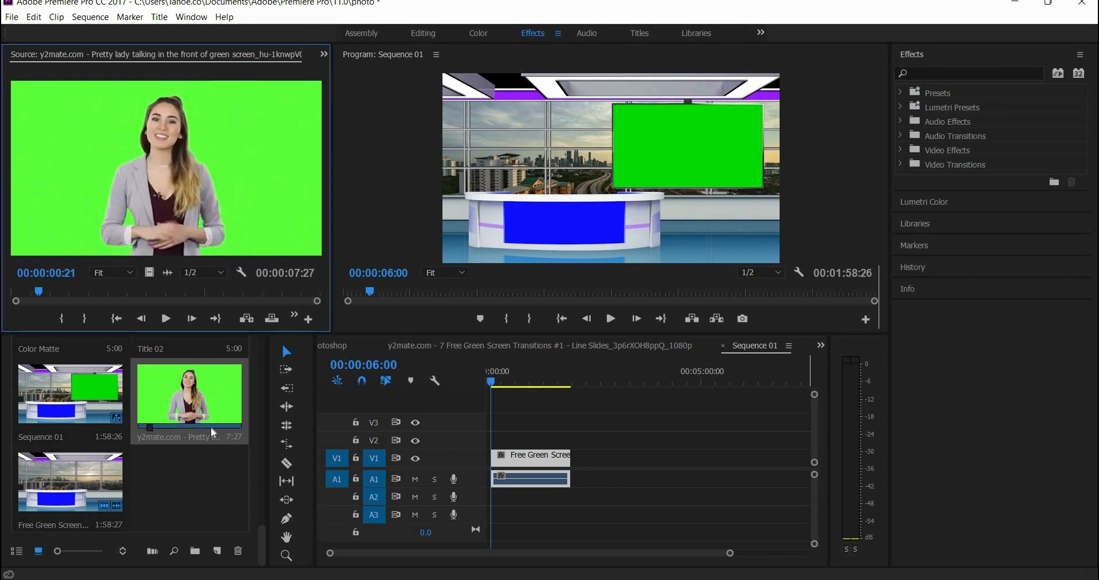
drag(191, 393, 496, 447)
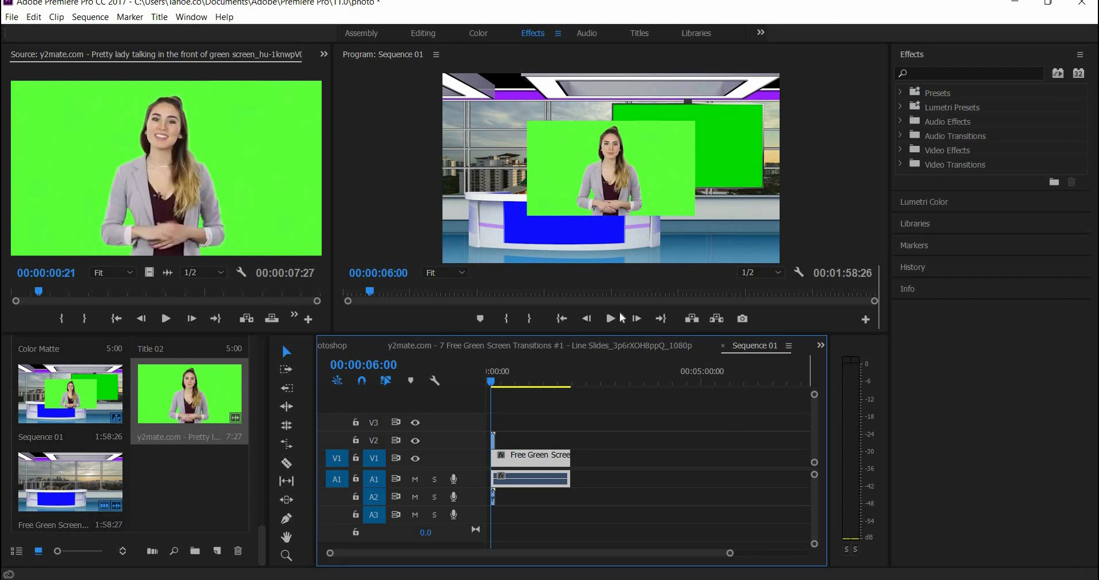
Apply the Color Key video effect to the studio clip on V1.
click(899, 150)
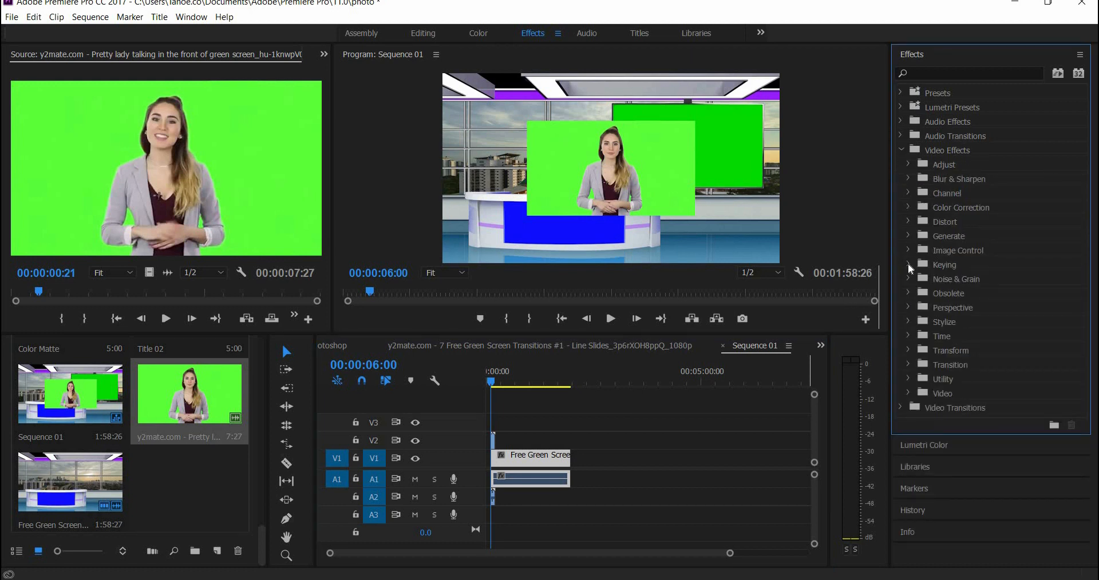
click(908, 264)
drag(960, 291, 515, 458)
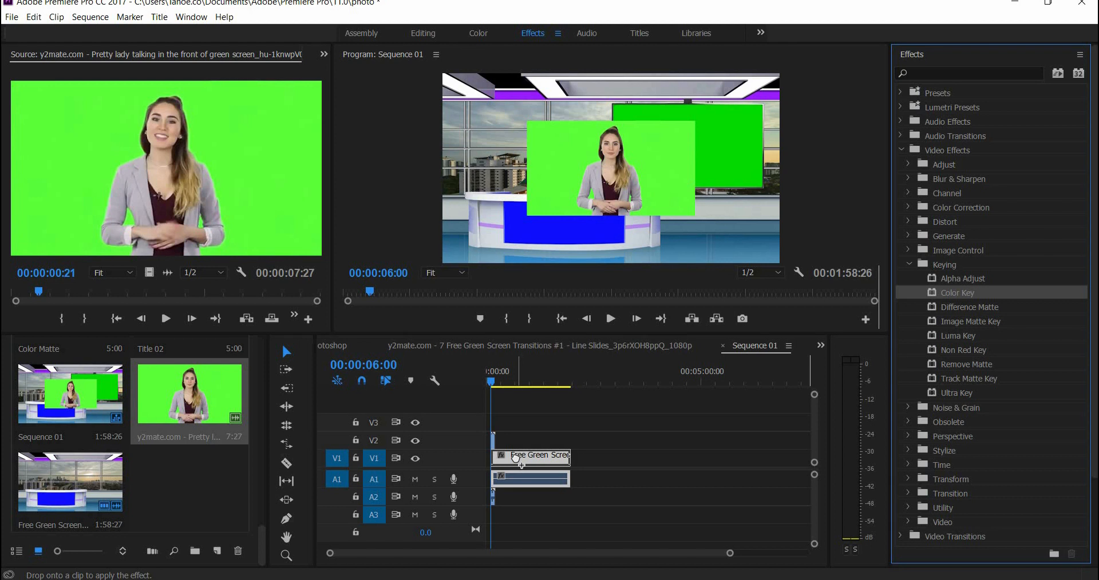
drag(515, 458, 517, 457)
double_click(518, 458)
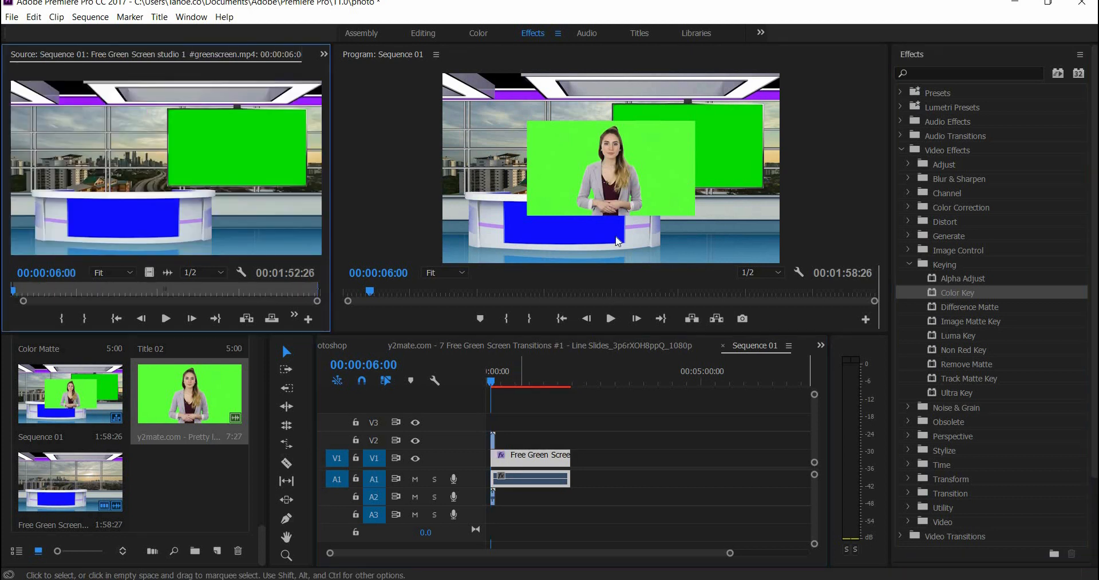
click(324, 55)
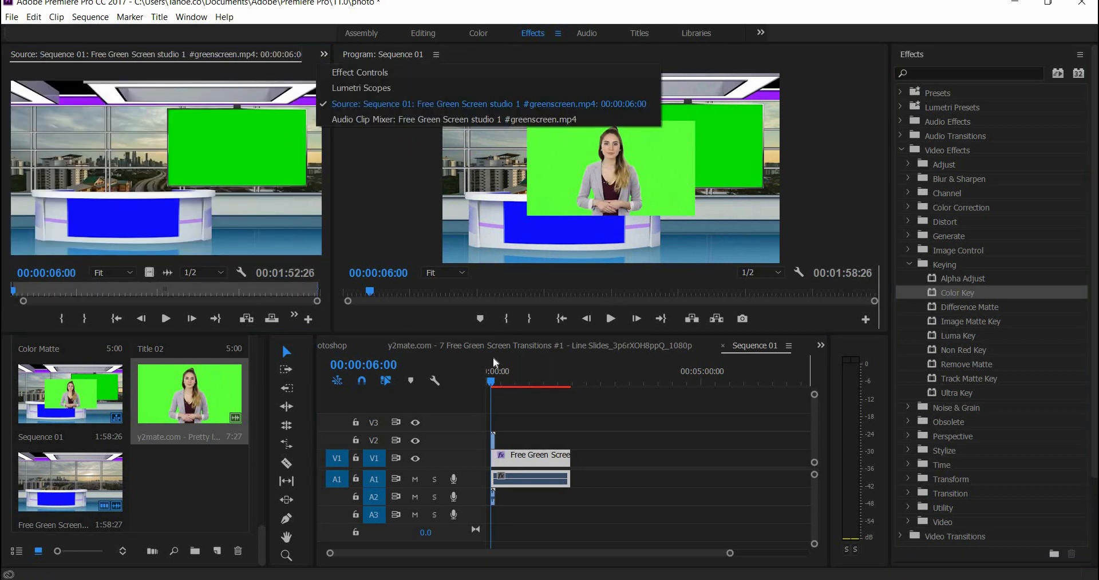
Apply Color Key to the presenter clip on V2 and show its effect settings.
drag(947, 293, 494, 439)
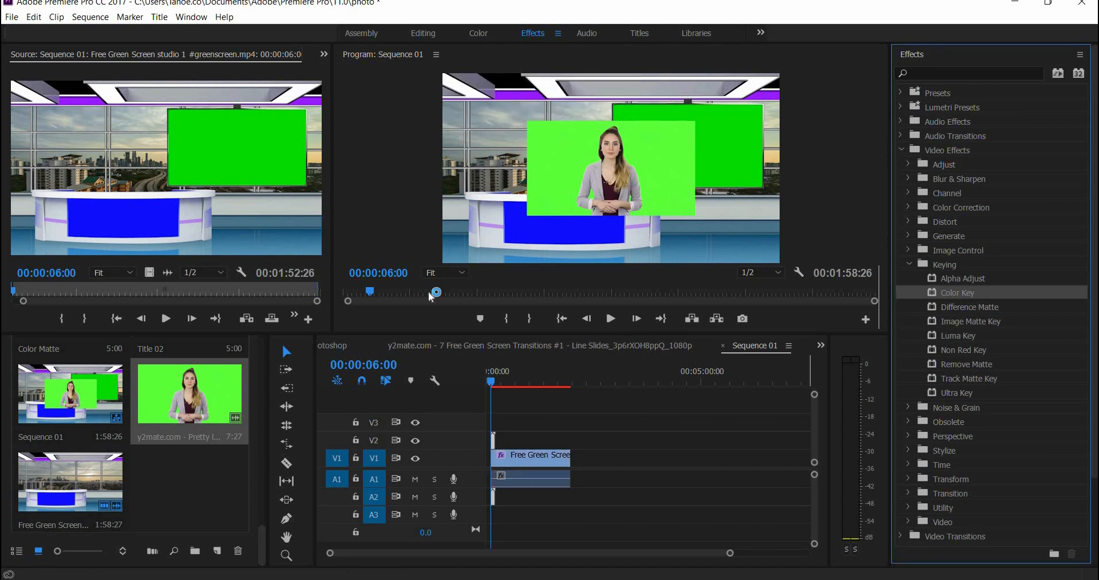
double_click(493, 440)
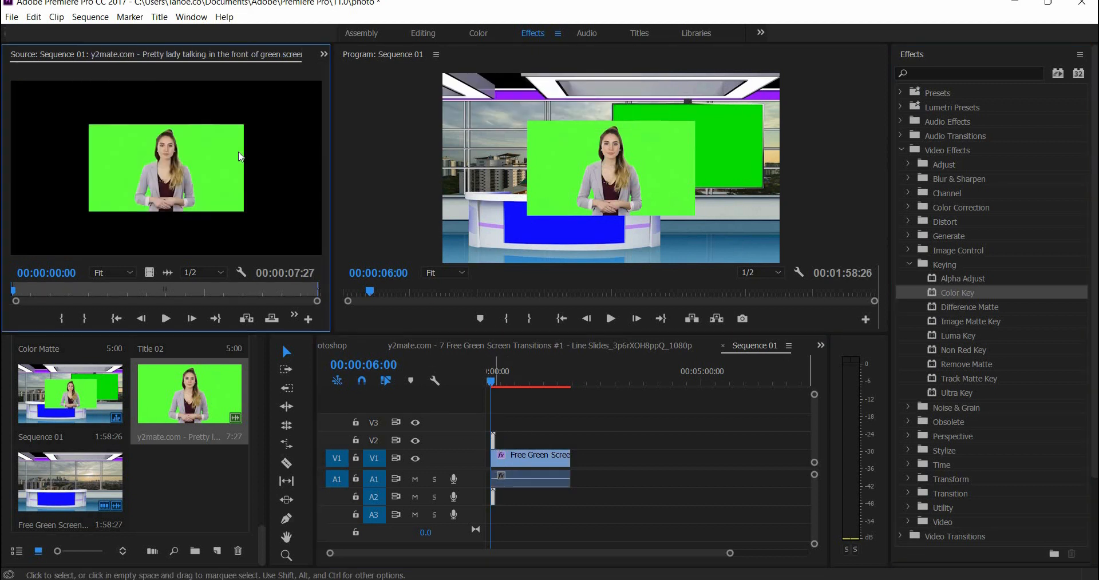
click(324, 56)
click(338, 73)
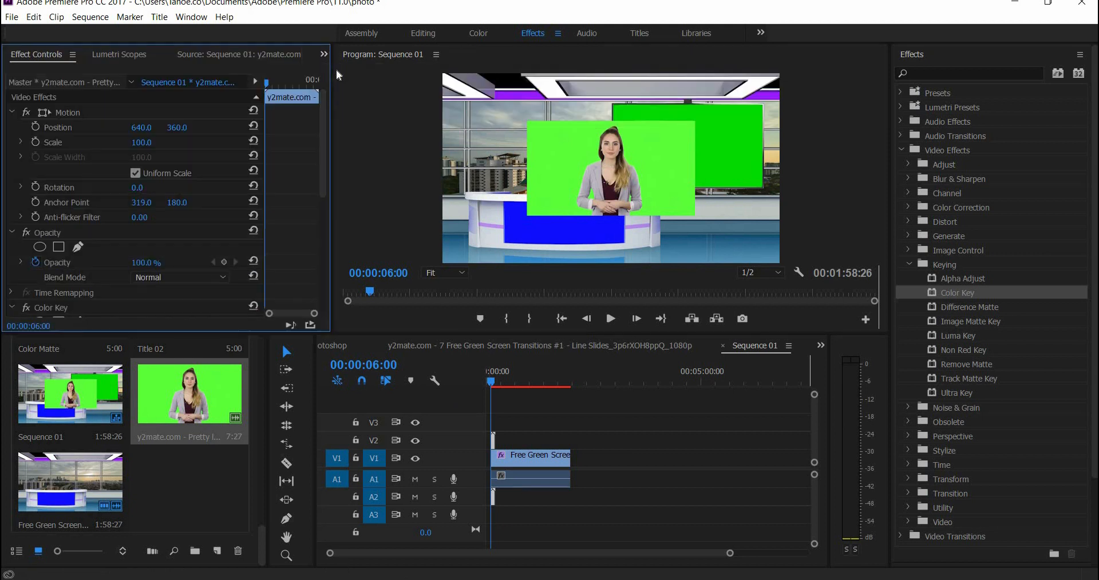
Move the presenter behind the desk and key out her green background with color tolerance 14, edge thin 2 and edge feather 0.7.
drag(141, 127, 42, 127)
drag(184, 132, 128, 131)
drag(328, 143, 316, 256)
drag(156, 101, 517, 121)
drag(137, 117, 140, 144)
click(136, 128)
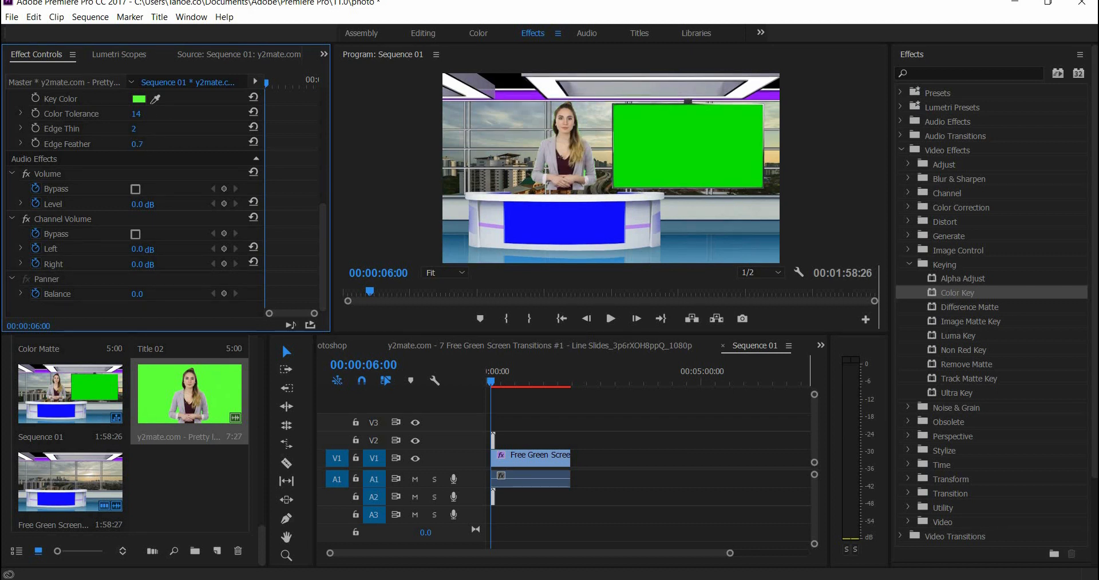
Fine-tune the presenter clip behind the desk with position 419, 292 and scale 92.
drag(324, 219, 240, 86)
drag(143, 127, 177, 130)
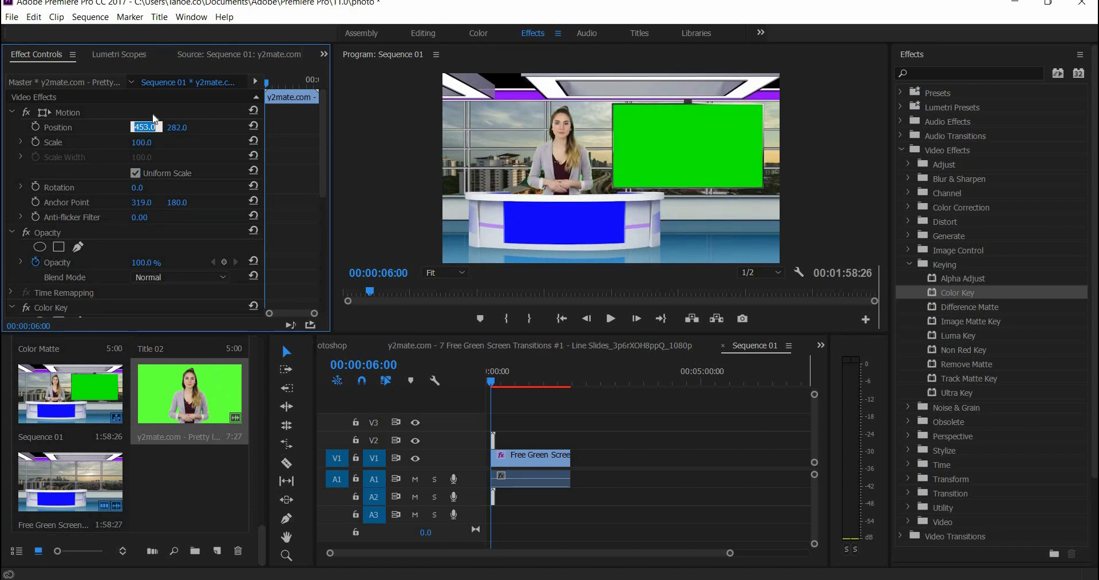
click(152, 113)
drag(141, 142, 183, 127)
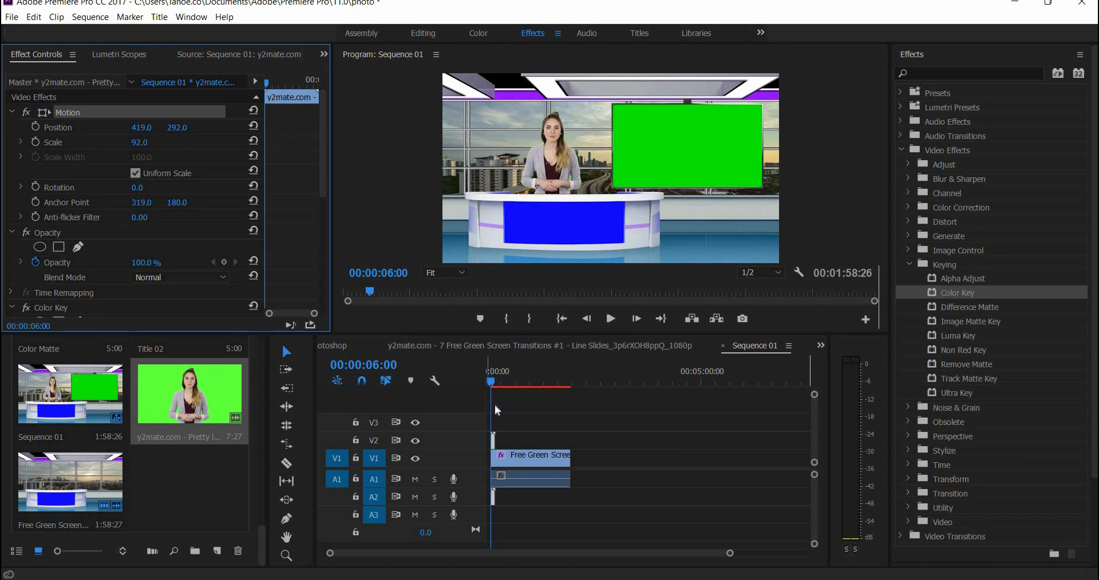
Copy the keyed presenter clip on V2.
drag(496, 438, 484, 438)
key(ctrl+z)
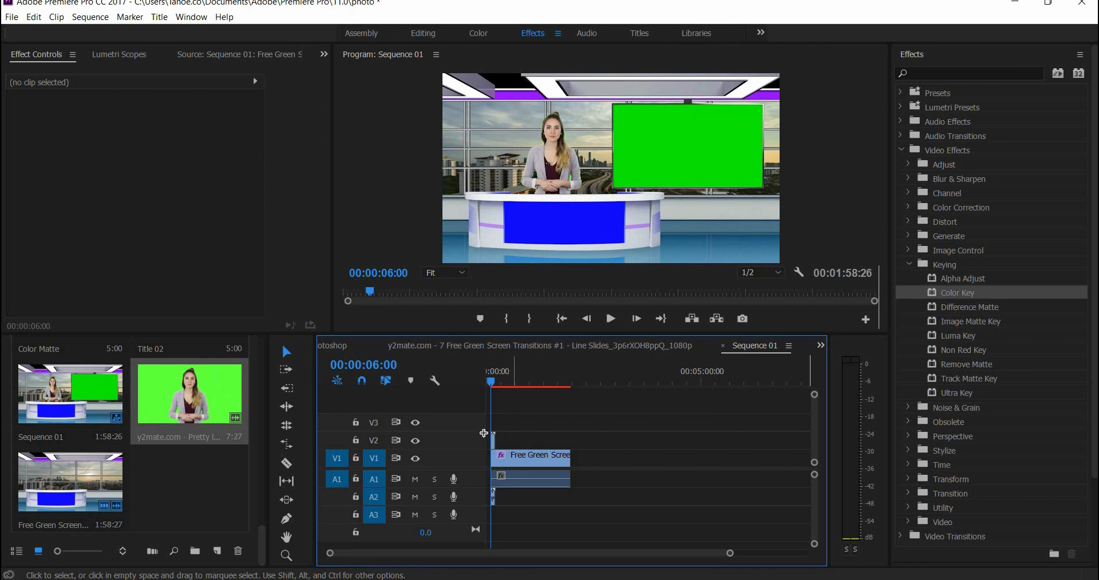
click(495, 446)
right_click(494, 445)
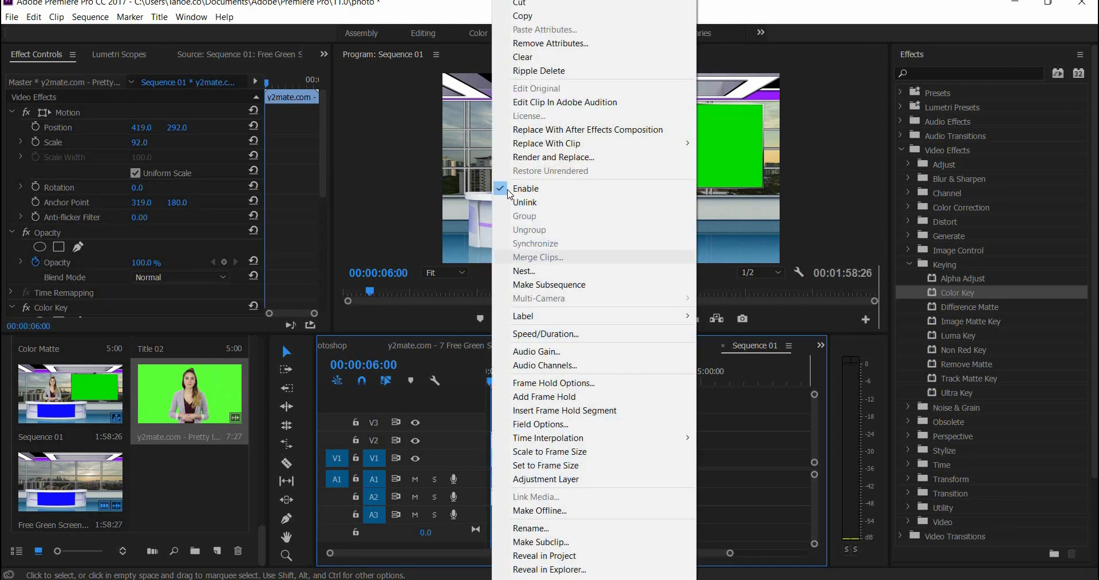
click(519, 3)
drag(493, 383, 495, 383)
key(ctrl+v)
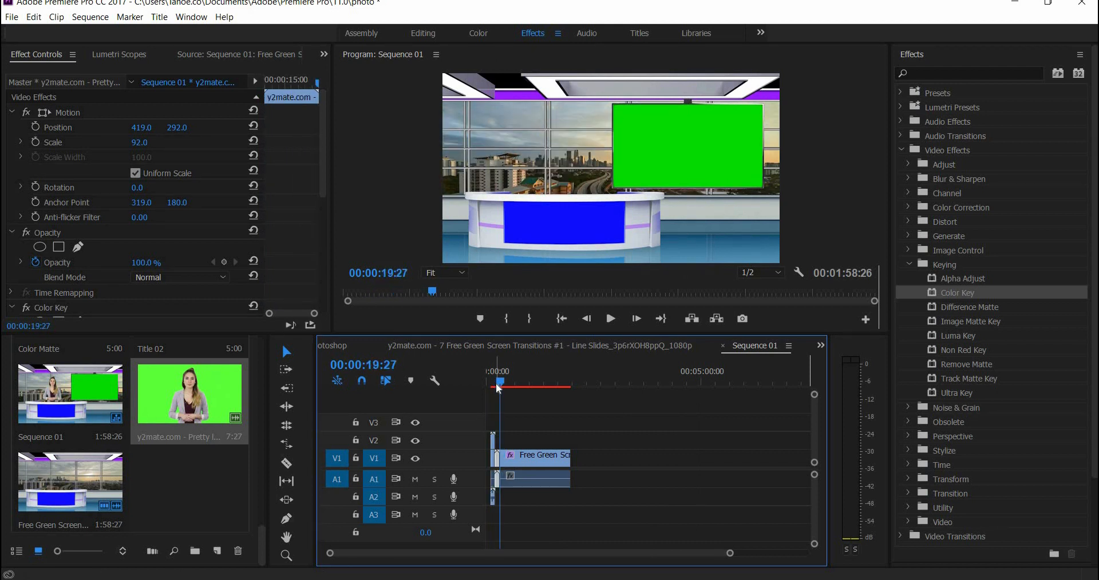
key(ctrl+z)
Paste the presenter clip at 00:03:23:00 in the empty part of the timeline and move the copy to V3, just after the original.
drag(627, 386, 632, 387)
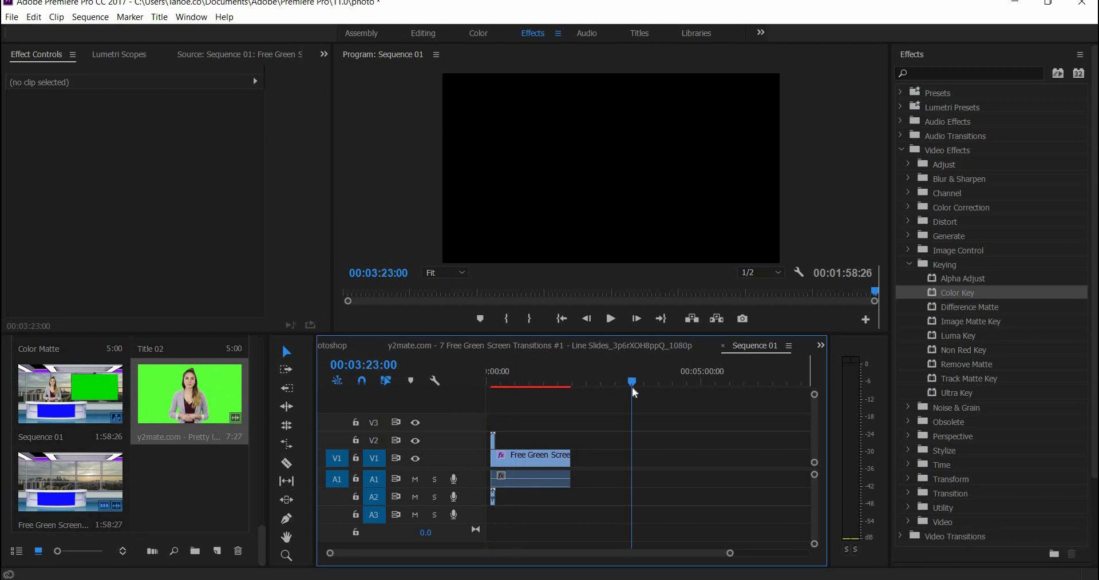
key(ctrl+v)
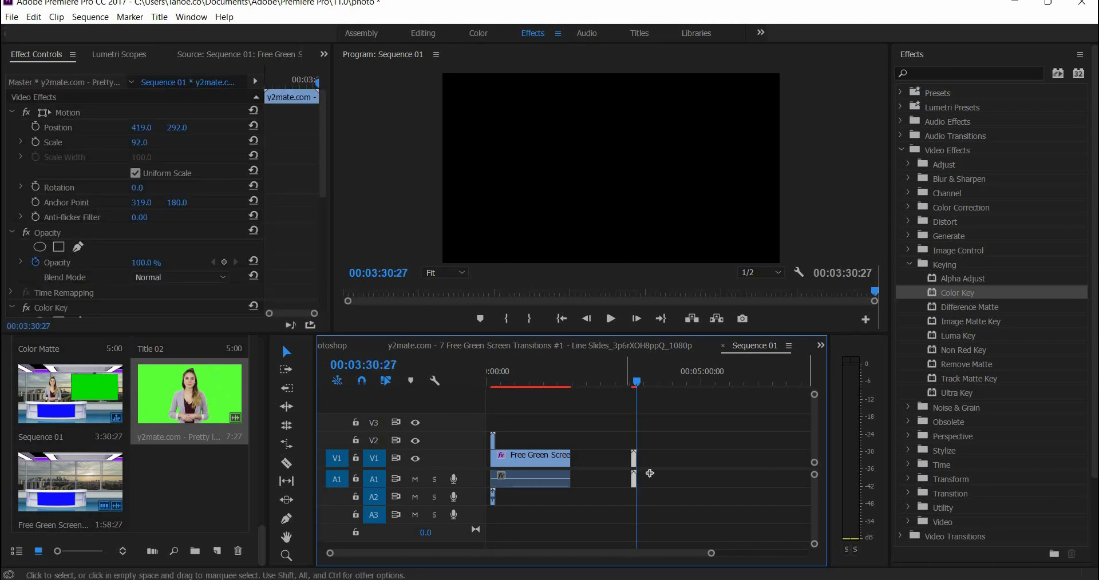
drag(634, 458, 507, 422)
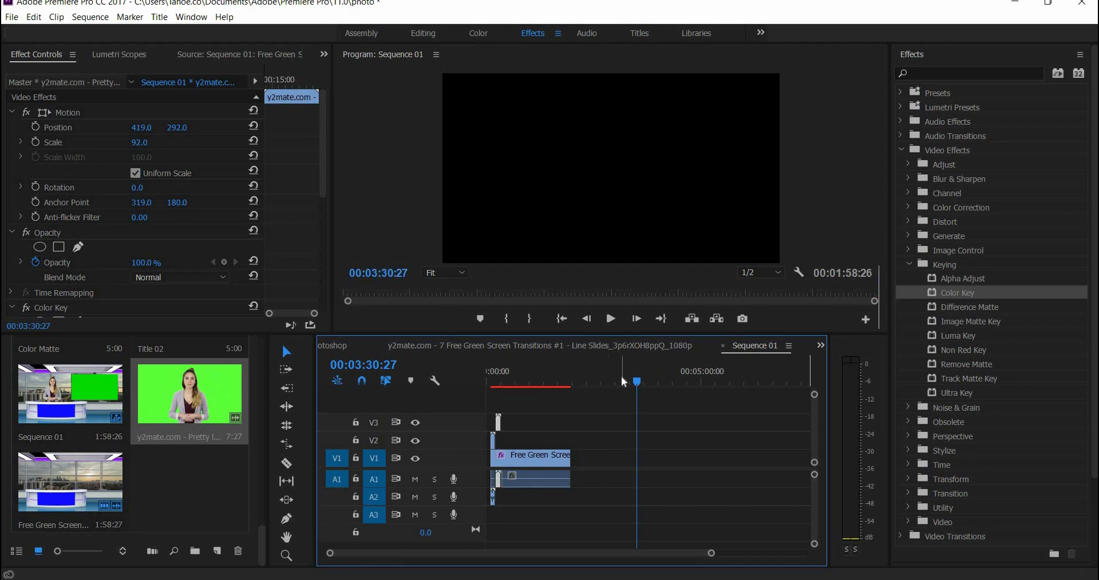
Paste another presenter copy, place it on V3 right after the first copy, and set the playhead to 00:00:15:00.
key(ctrl+v)
click(651, 486)
click(640, 462)
drag(641, 464, 497, 382)
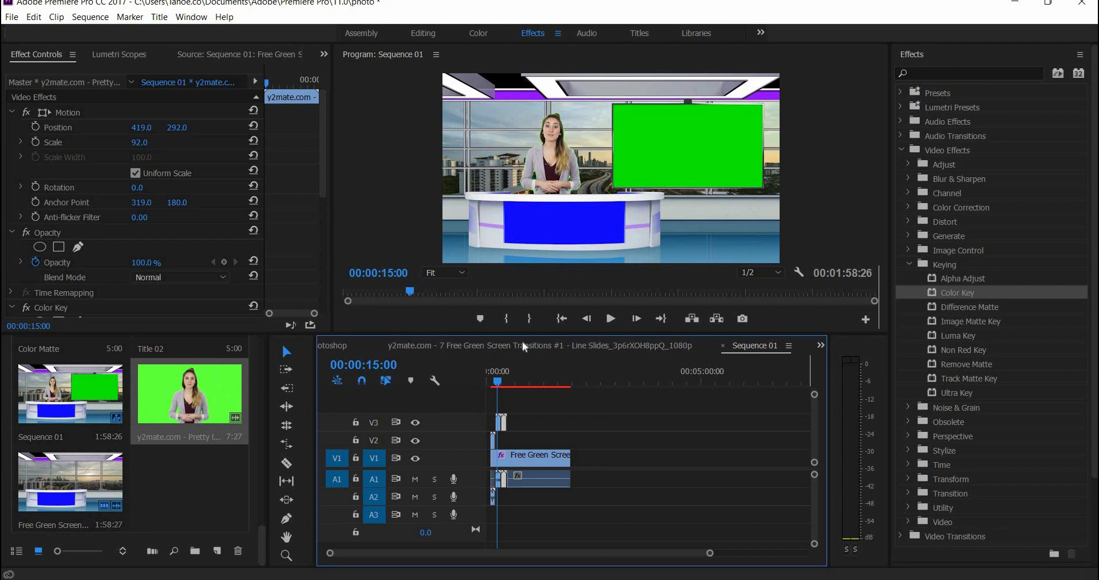
Browse the project media, open the photoshop sequence, and preview the Saameynta ay ledahay shirkada Huawie clip around 00;00;07;19.
scroll(179, 441, up, 15)
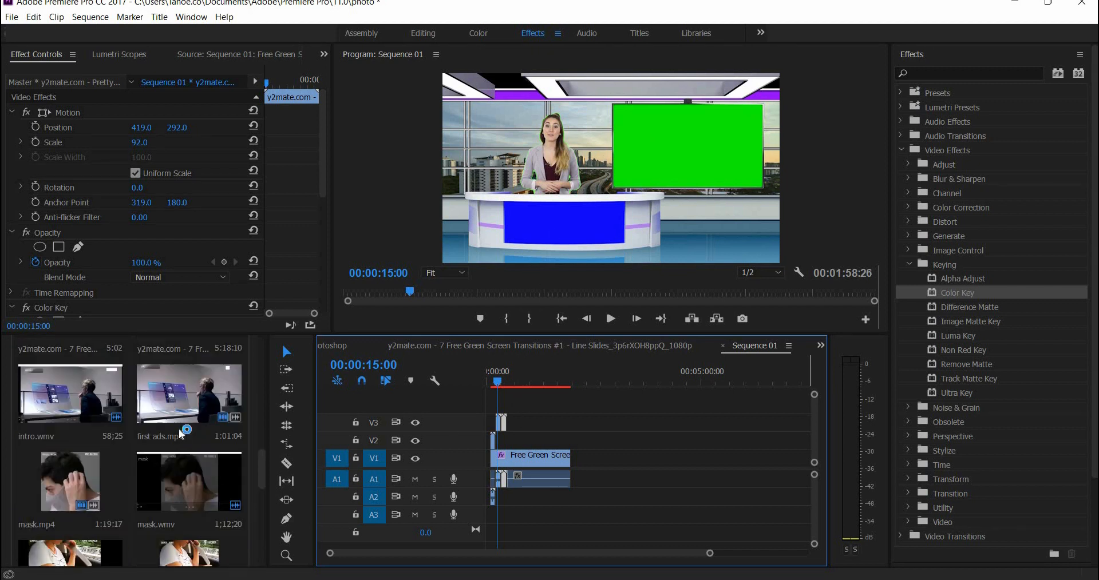
double_click(185, 477)
double_click(74, 501)
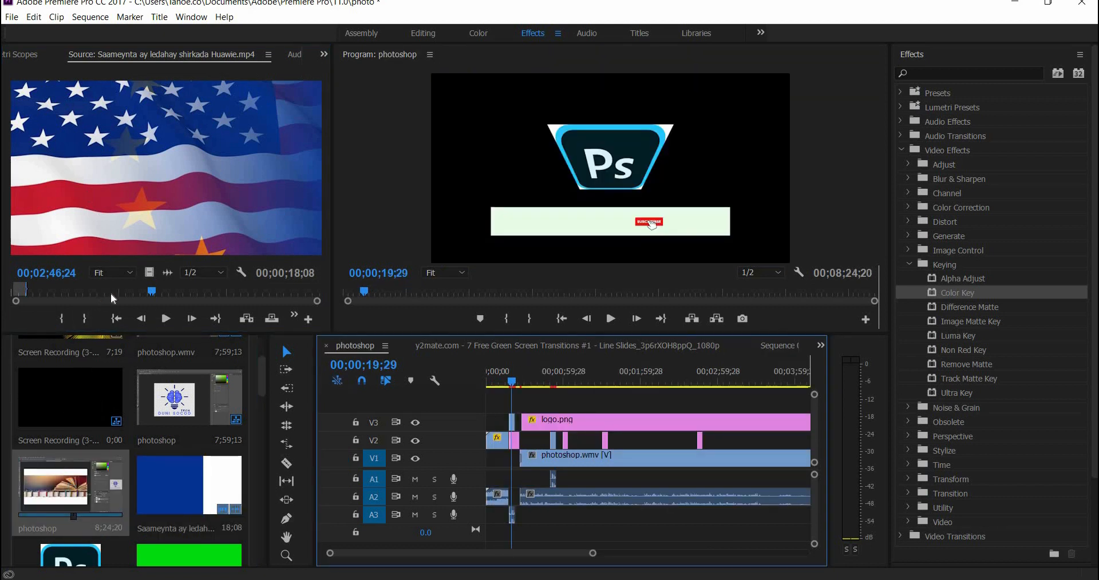
scroll(157, 441, up, 3)
scroll(161, 445, down, 3)
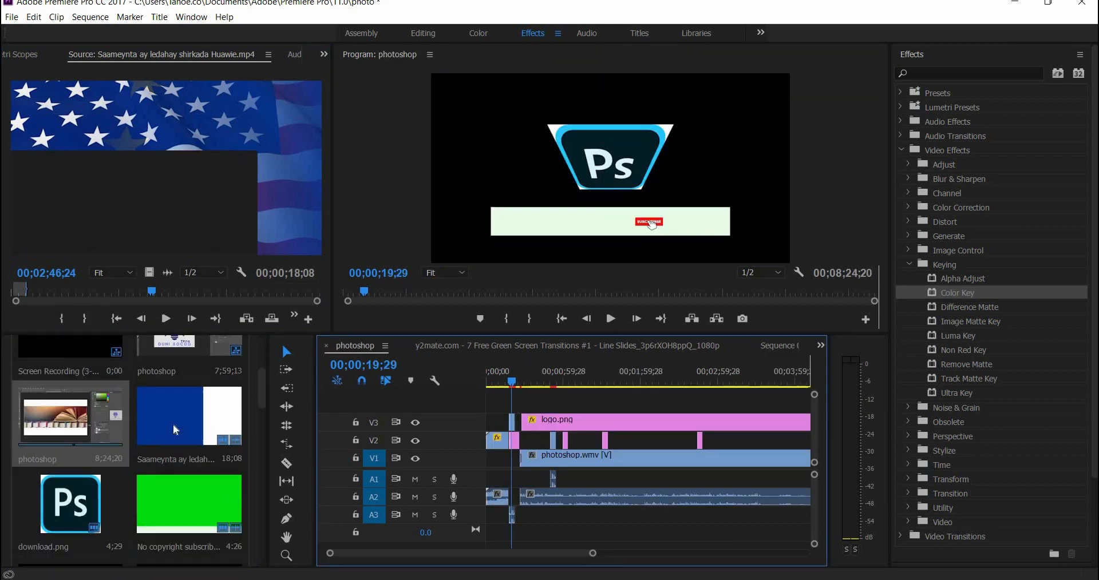
drag(63, 302, 13, 289)
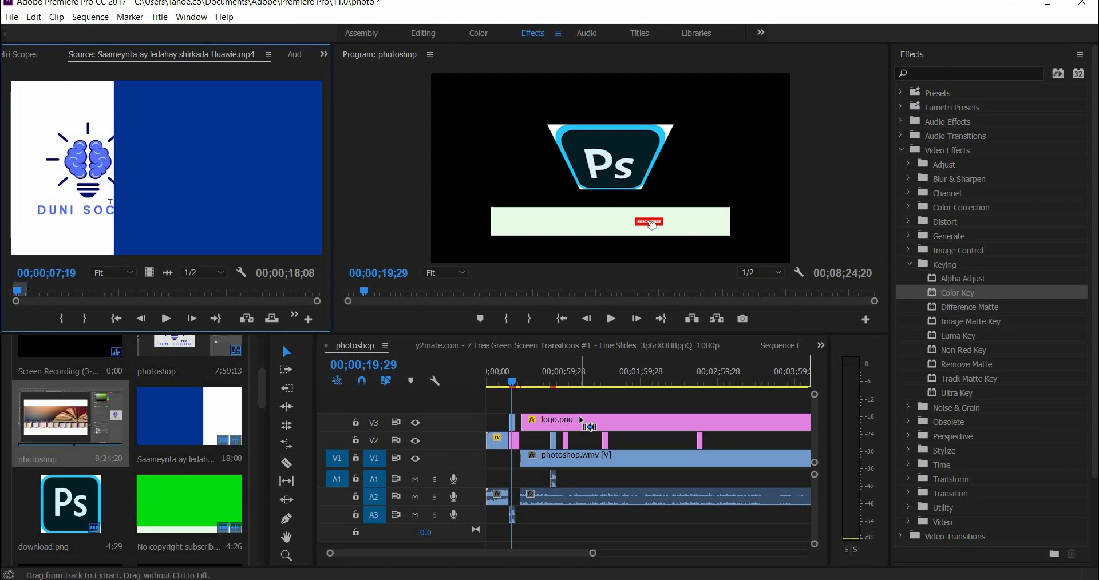
Set the playhead to 00;00;10;17 in the photoshop sequence and try undoing the last several edits.
click(589, 403)
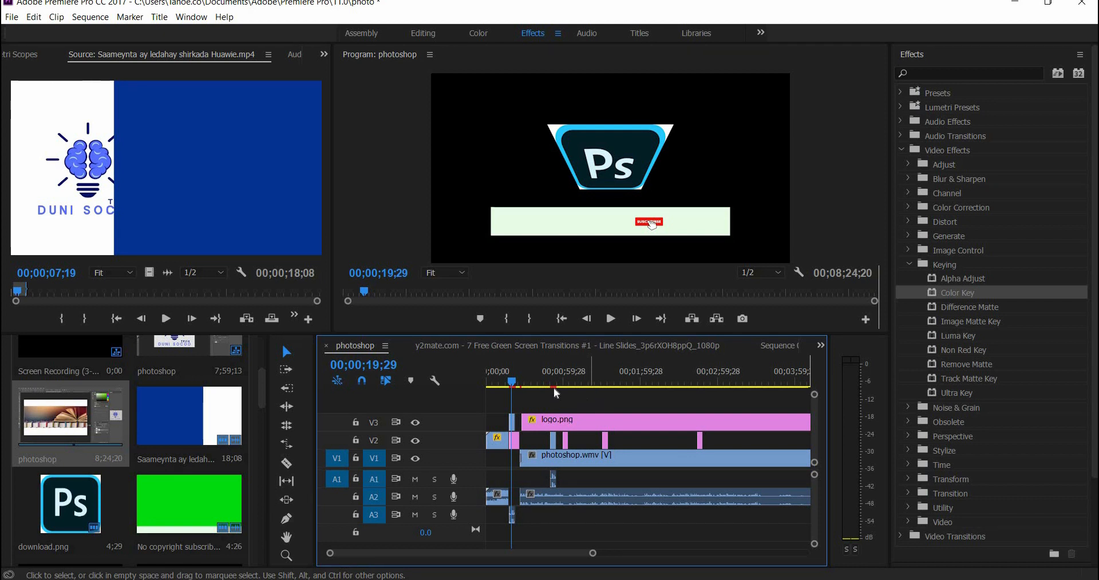
click(502, 389)
click(501, 387)
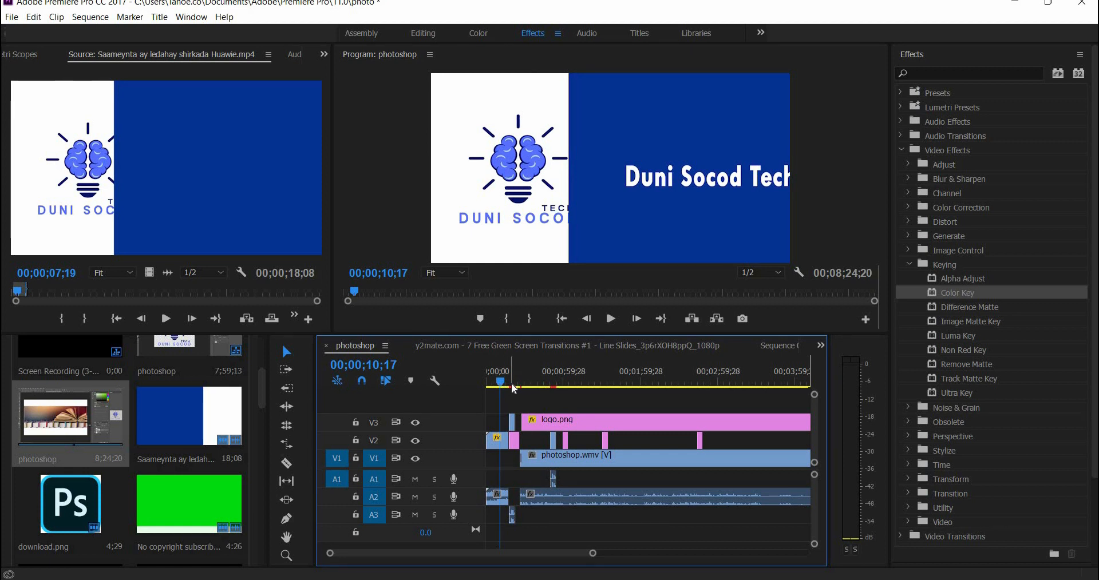
click(34, 17)
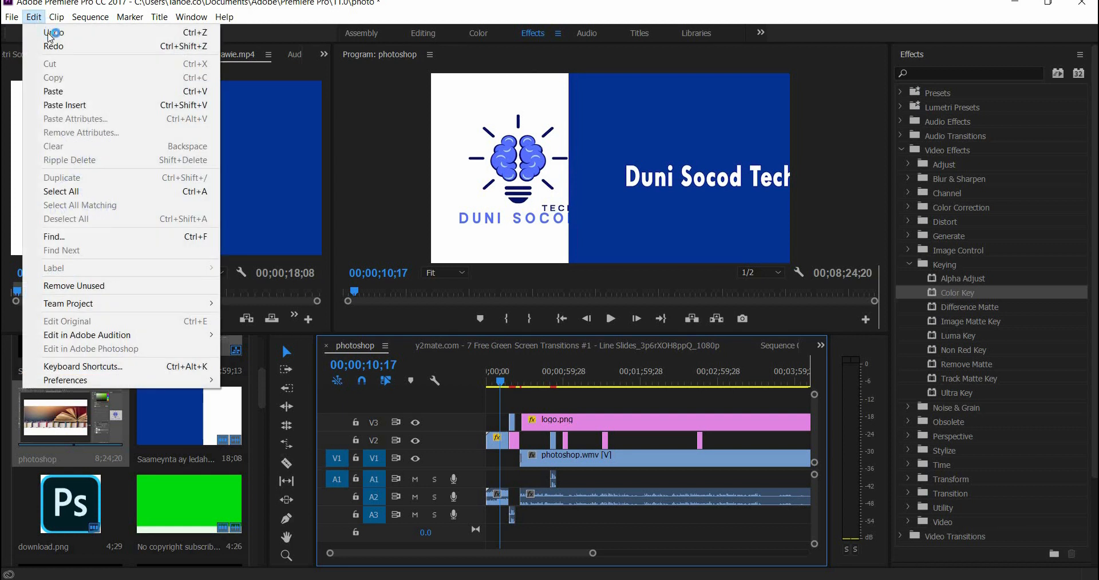
click(53, 42)
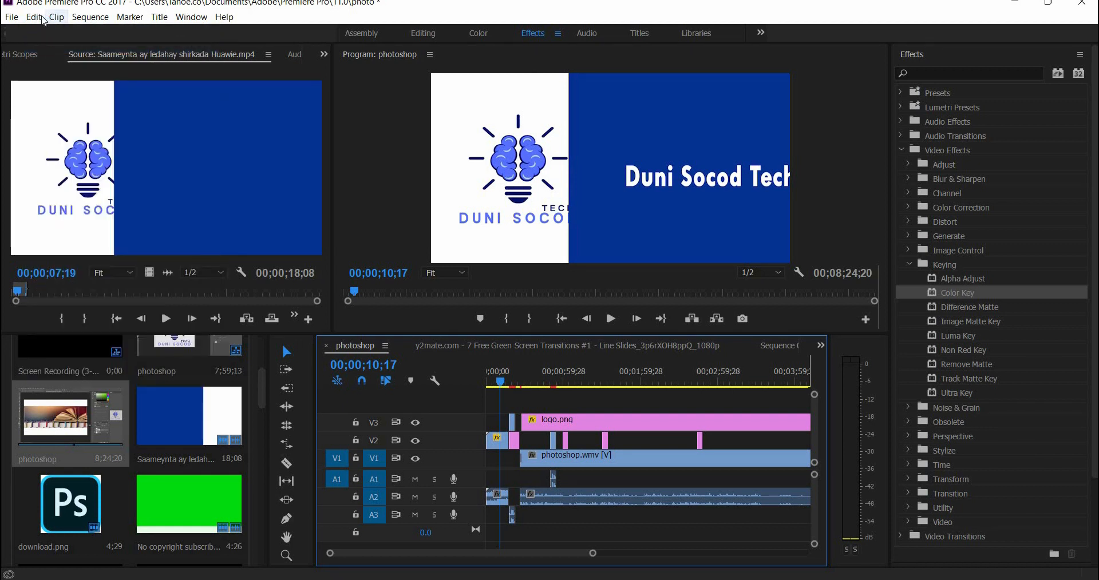
click(40, 19)
click(47, 32)
click(35, 17)
click(43, 29)
click(36, 17)
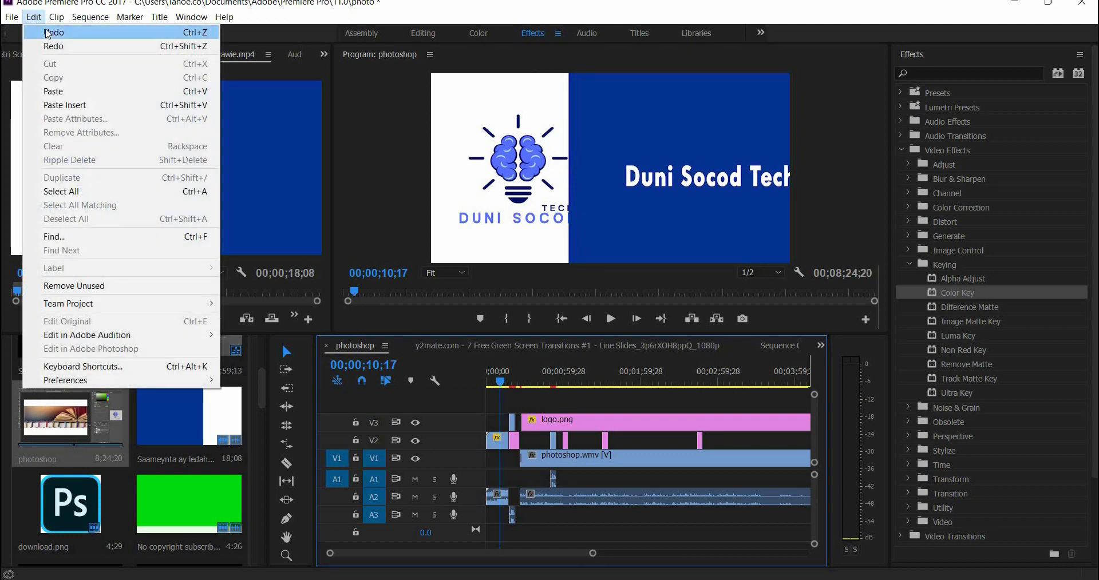
click(46, 32)
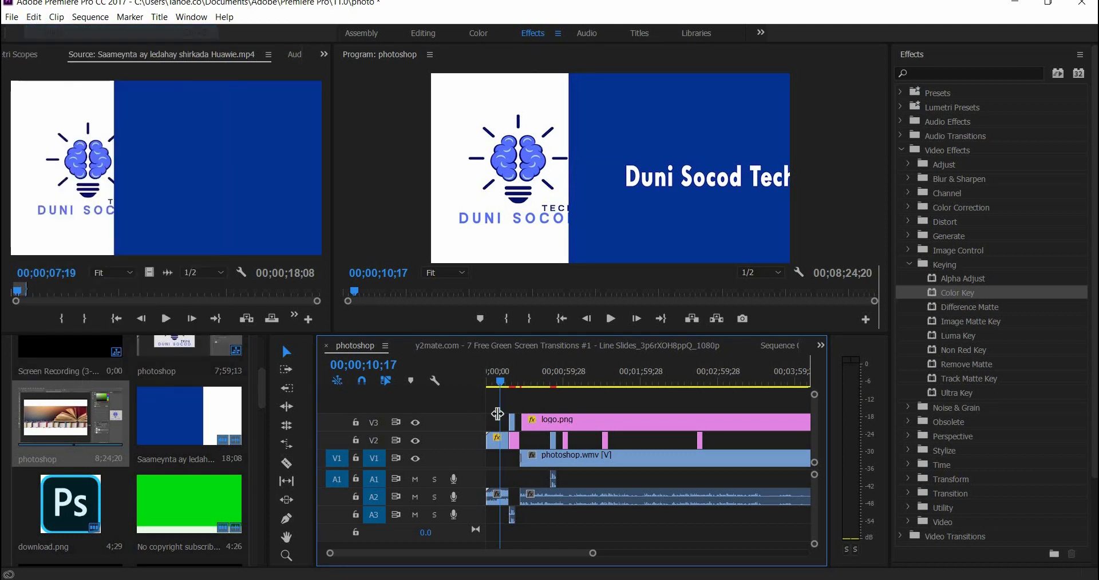
Delete the logo.png clip on V3 and the photoshop.wmv clip on V1 from the photoshop sequence.
click(613, 422)
key(Delete)
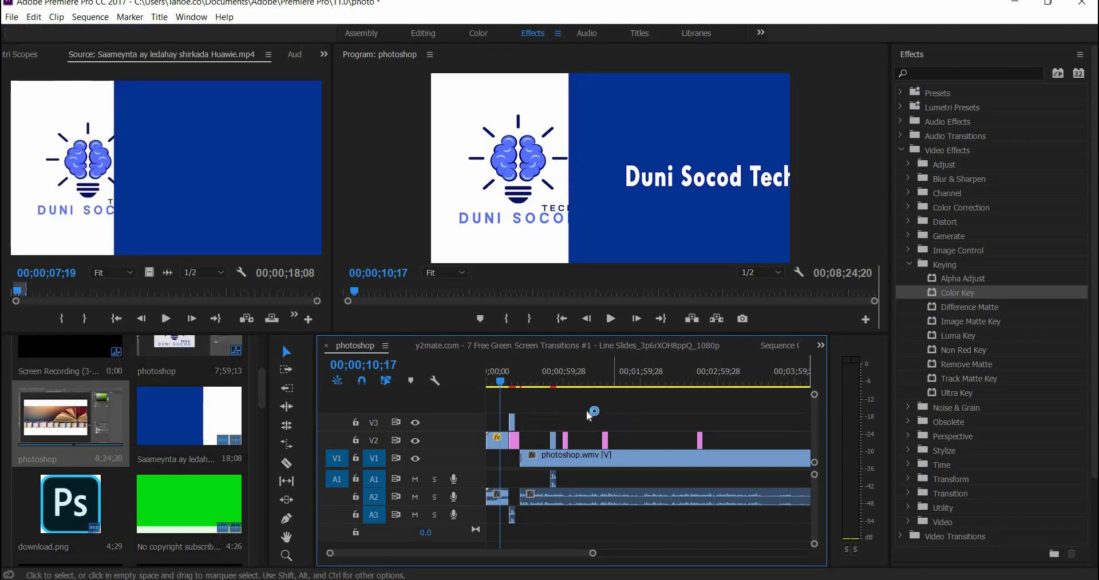
mouse_move(561, 381)
mouse_down()
mouse_move(530, 382)
mouse_move(547, 383)
mouse_up()
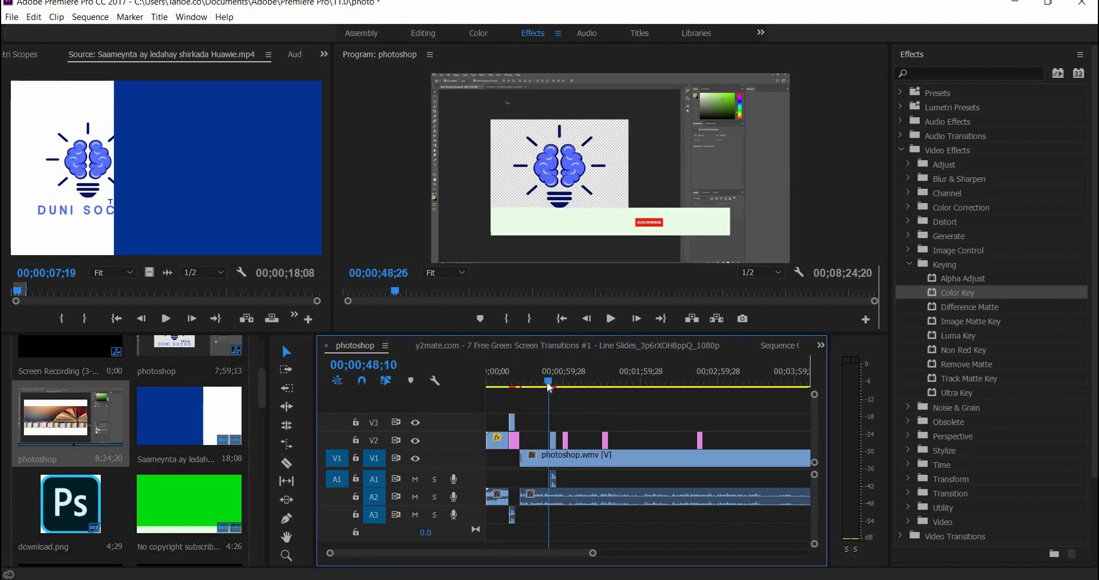
click(566, 461)
key(Delete)
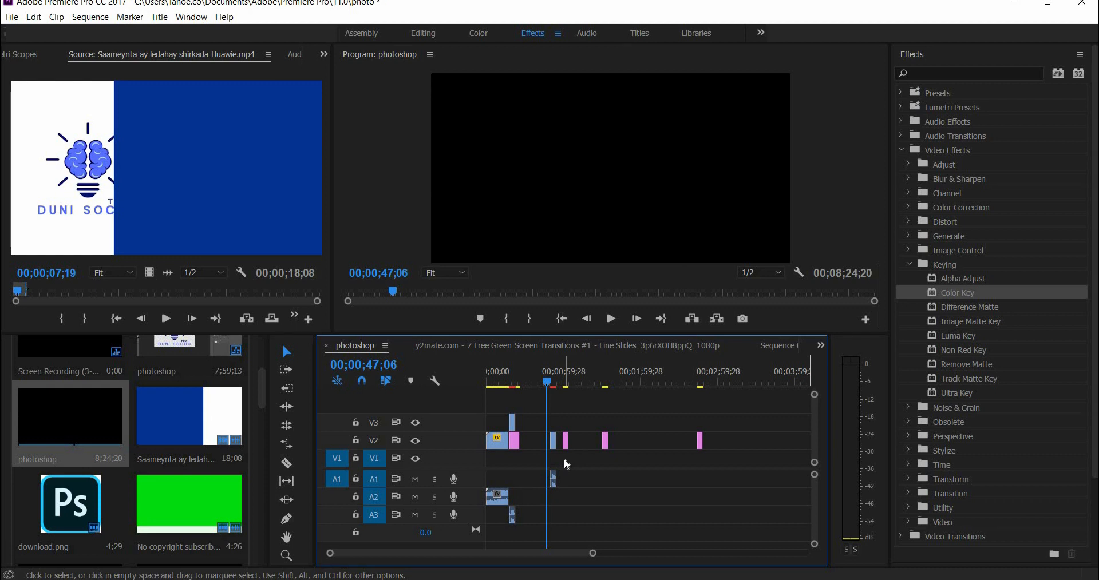
Delete the remaining short clips after the Saameynta intro clip and return the playhead to 00;00;00;00.
drag(542, 418, 718, 485)
key(Delete)
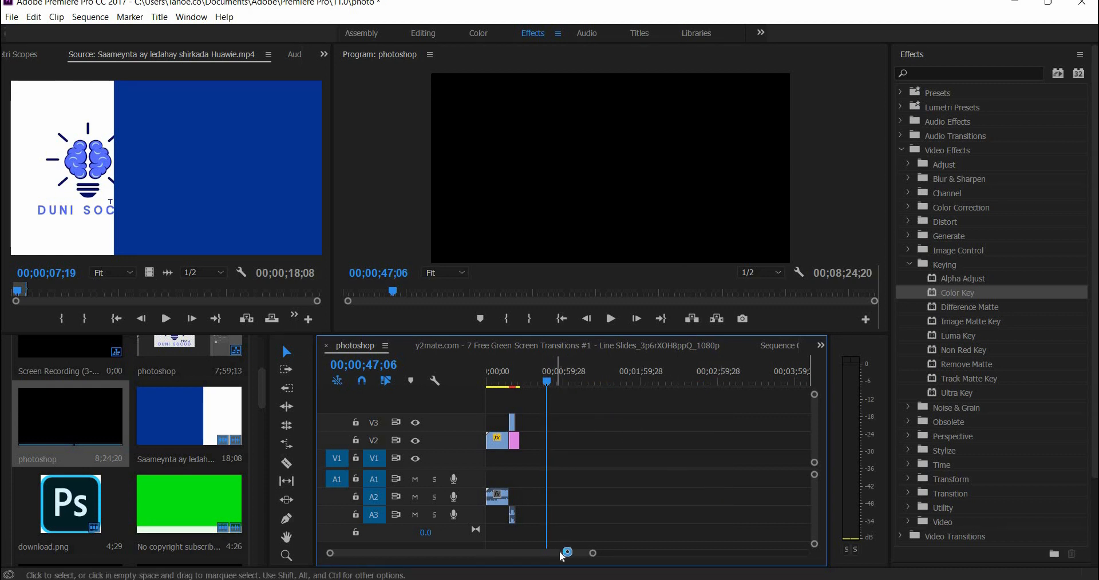
drag(548, 379, 496, 386)
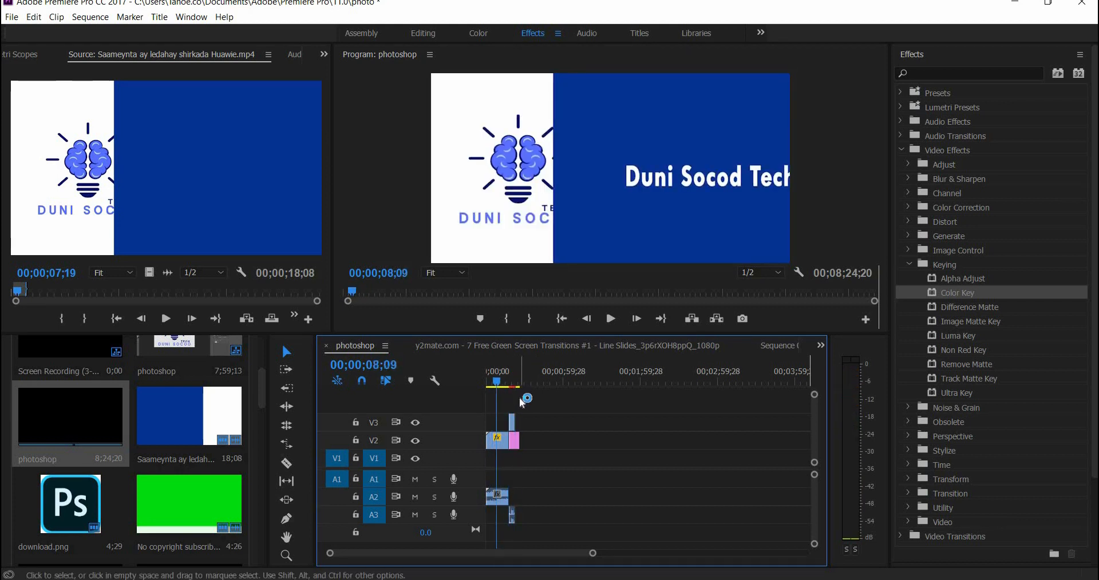
click(511, 443)
drag(501, 385, 482, 384)
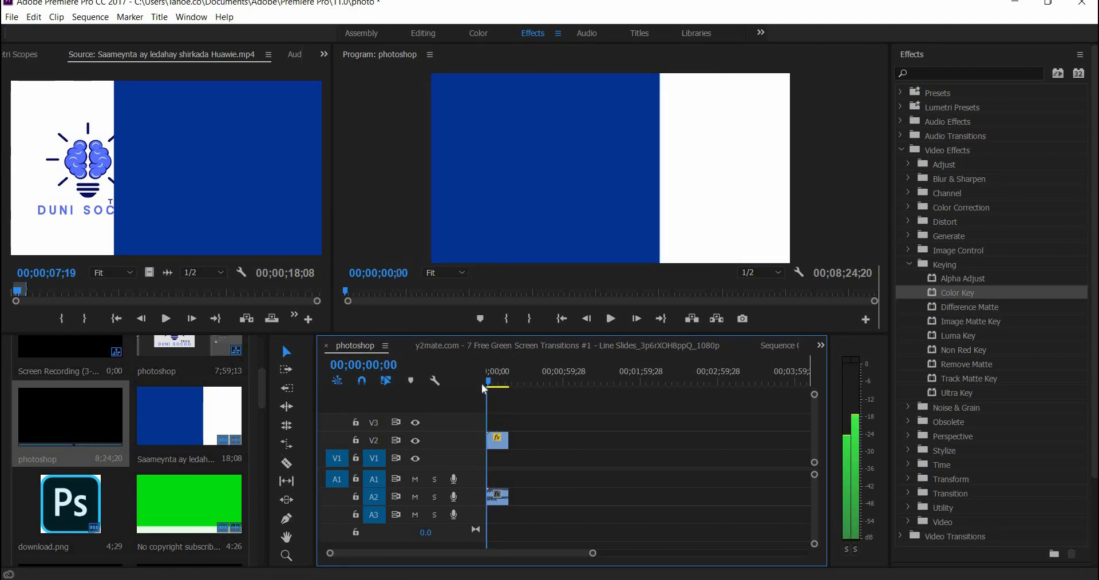
Place the Free Green Screen studio clip on V2 after the intro clip and set the playhead to 00;00;26;20.
scroll(228, 467, down, 6)
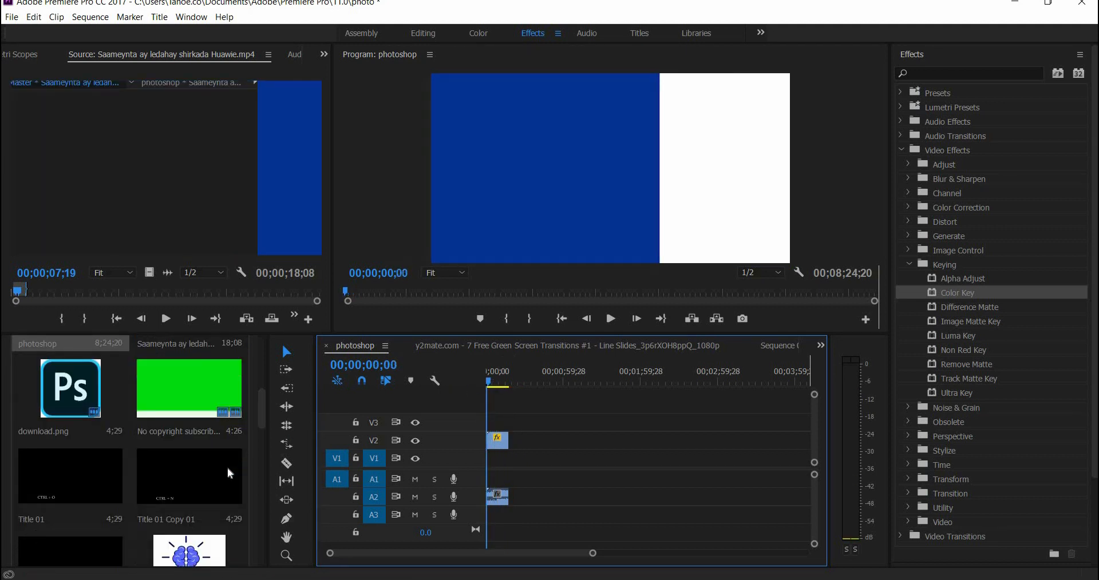
scroll(228, 467, up, 6)
drag(89, 491, 532, 450)
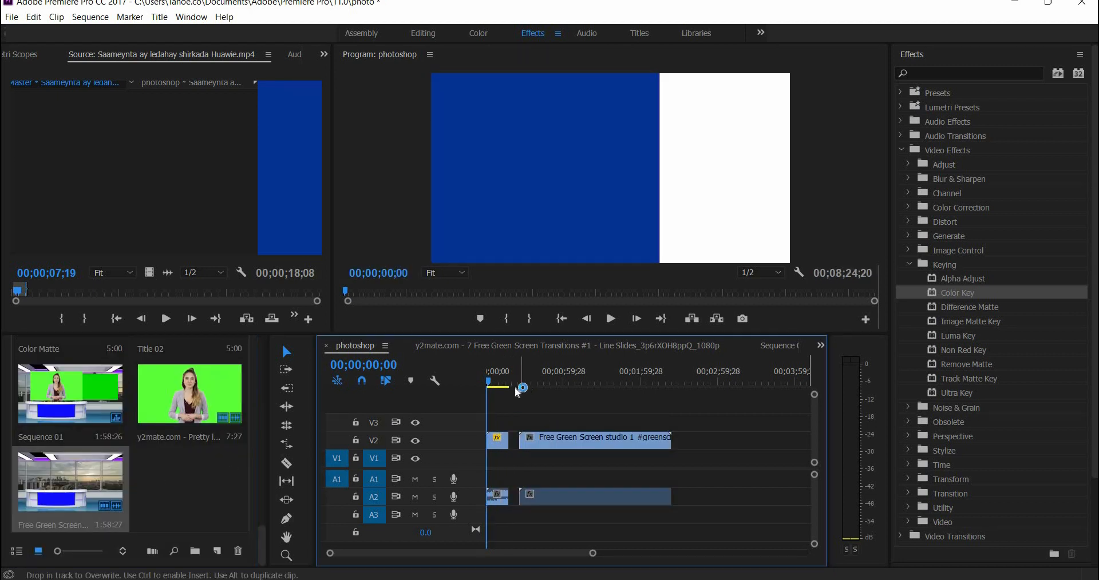
click(522, 382)
click(521, 383)
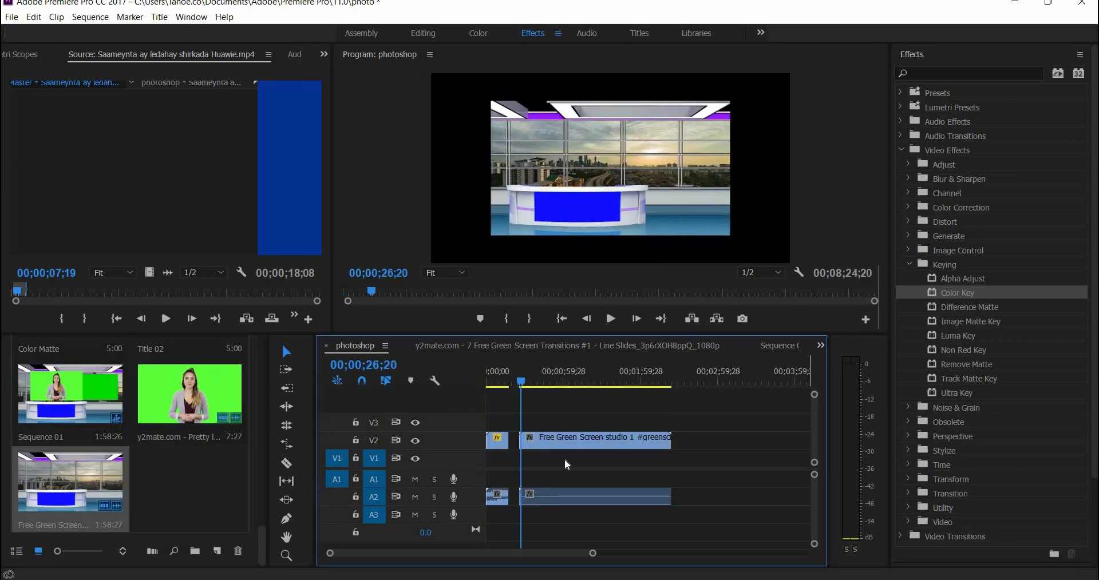
Set the studio clip's Scale to 155 so that it fills the frame.
double_click(560, 442)
click(324, 54)
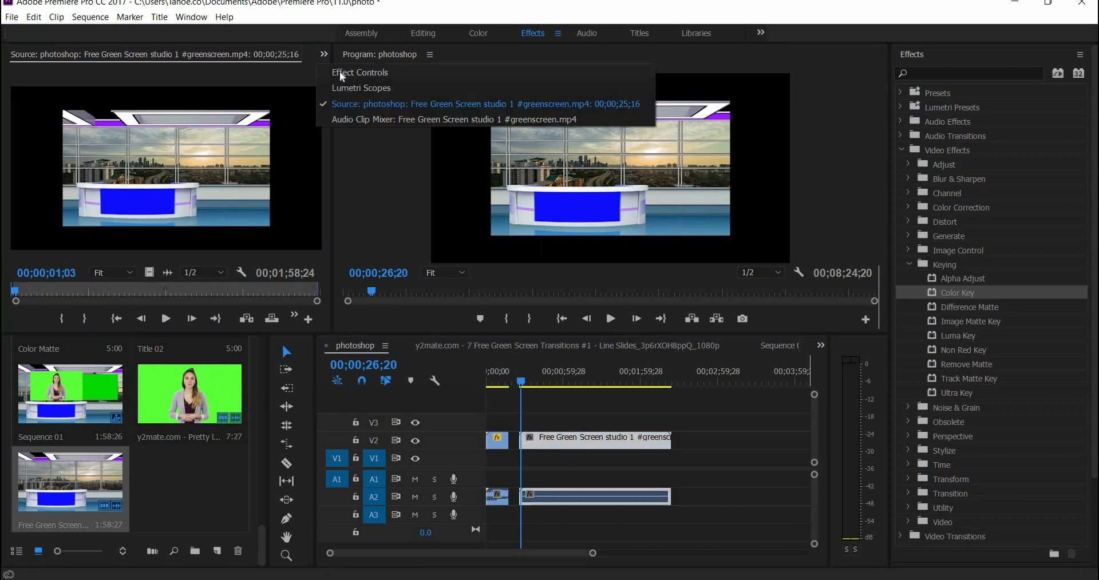
click(339, 70)
drag(141, 142, 165, 142)
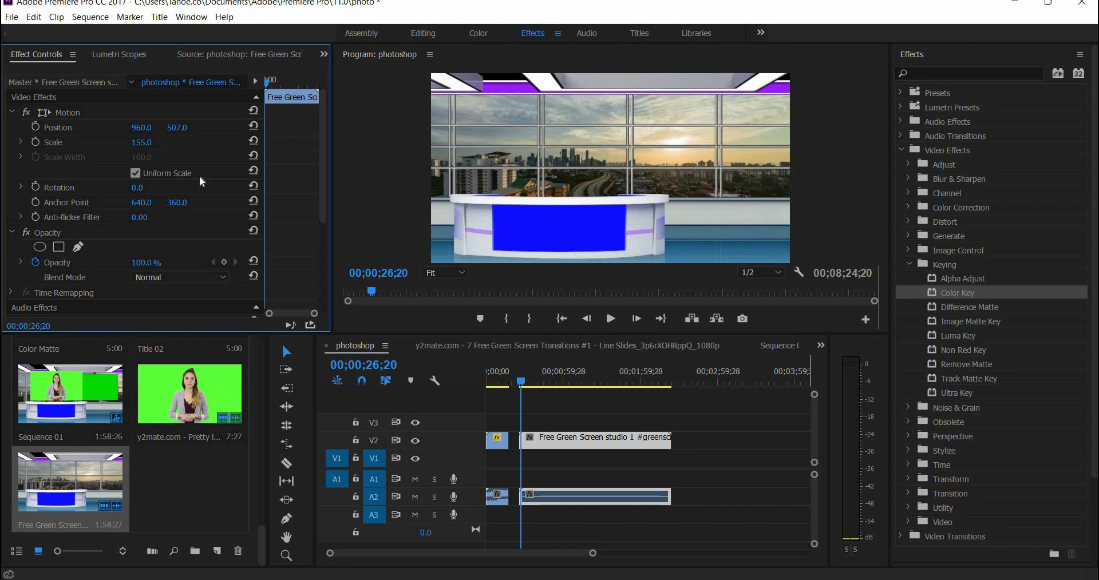
Move the studio clip directly against the end of the intro clip on V2 and set the playhead to 00;00;31;20.
click(525, 382)
drag(528, 385, 527, 382)
drag(531, 440, 562, 441)
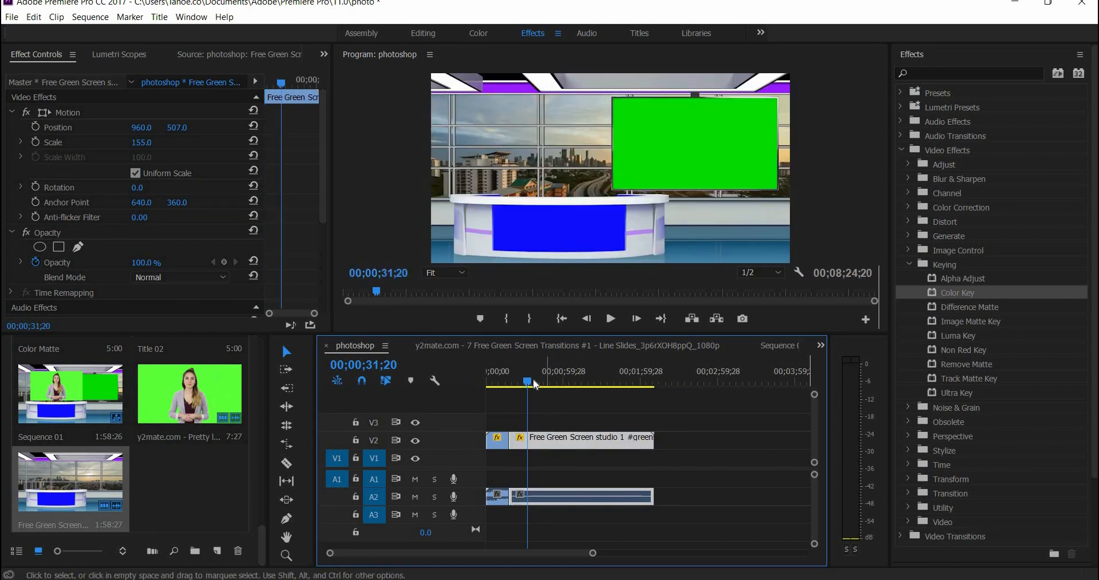
Place the green-screen presenter clip on V3 above the studio clip and apply the Color Key effect to it.
drag(211, 404, 521, 391)
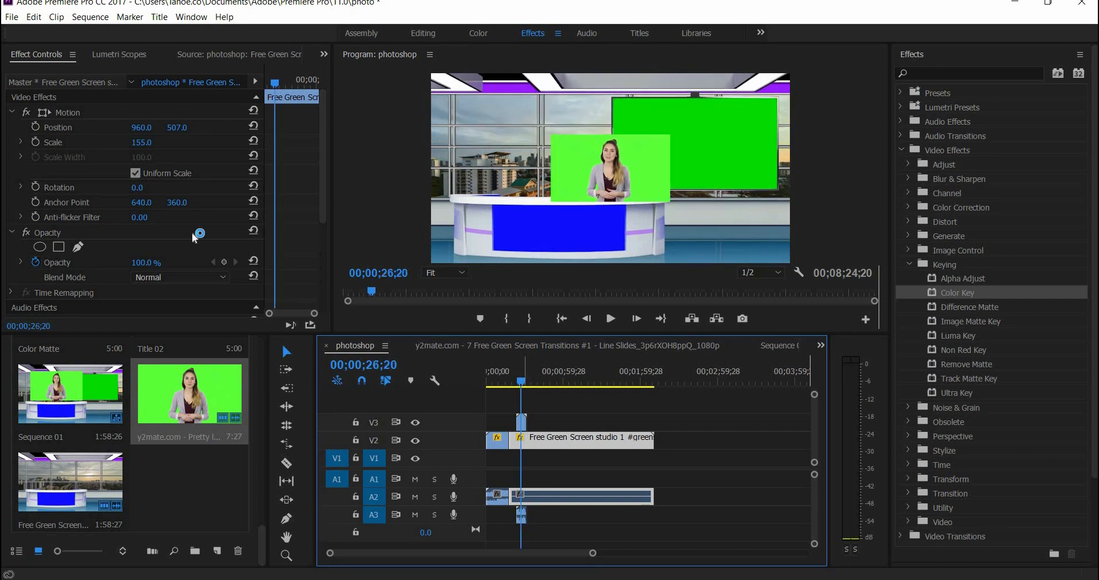
drag(974, 298, 368, 256)
drag(250, 259, 584, 177)
drag(503, 412, 521, 422)
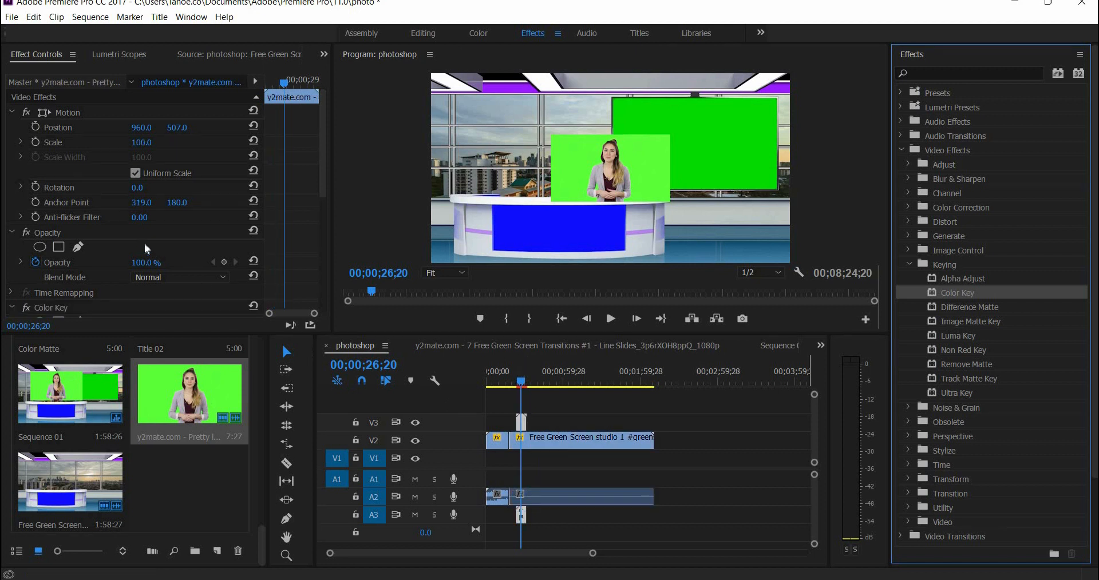
Sample the presenter's green background as the Color Key colour and restore the clip's blend mode to Normal.
scroll(144, 242, down, 1)
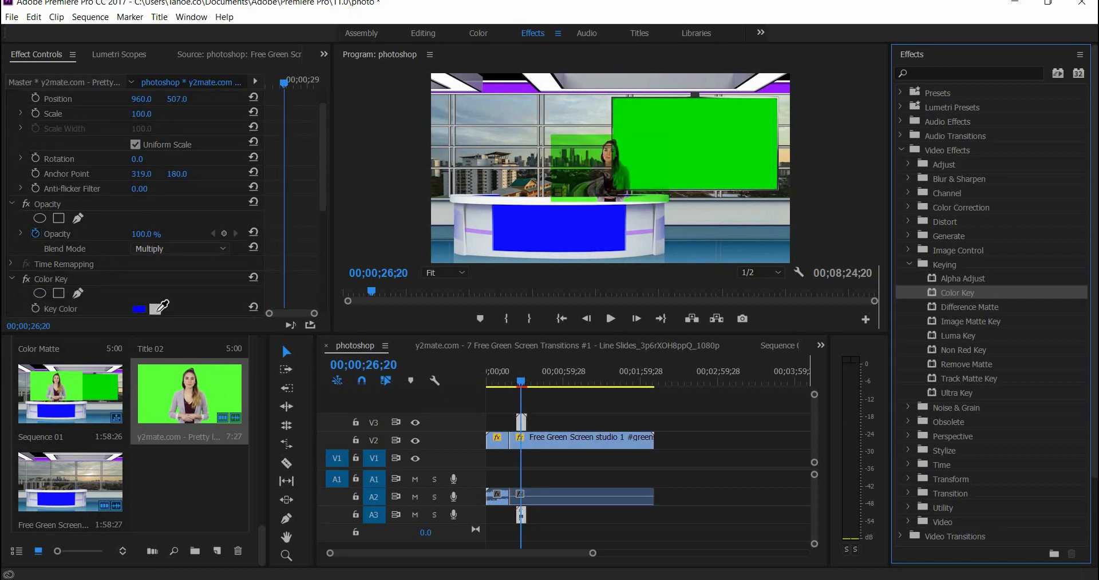
scroll(176, 162, up, 2)
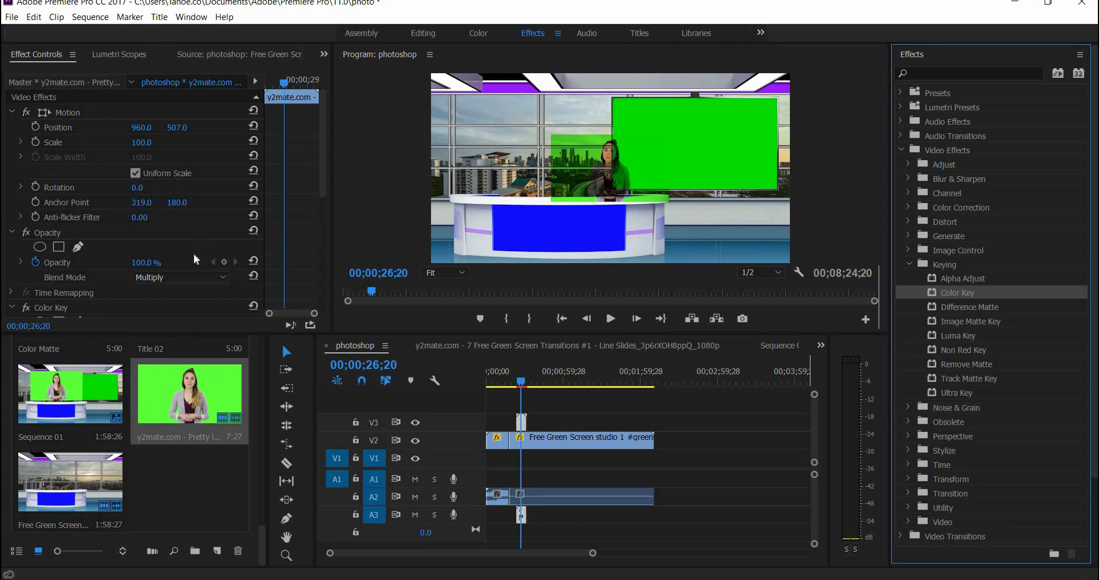
click(180, 277)
click(252, 197)
scroll(136, 261, down, 1)
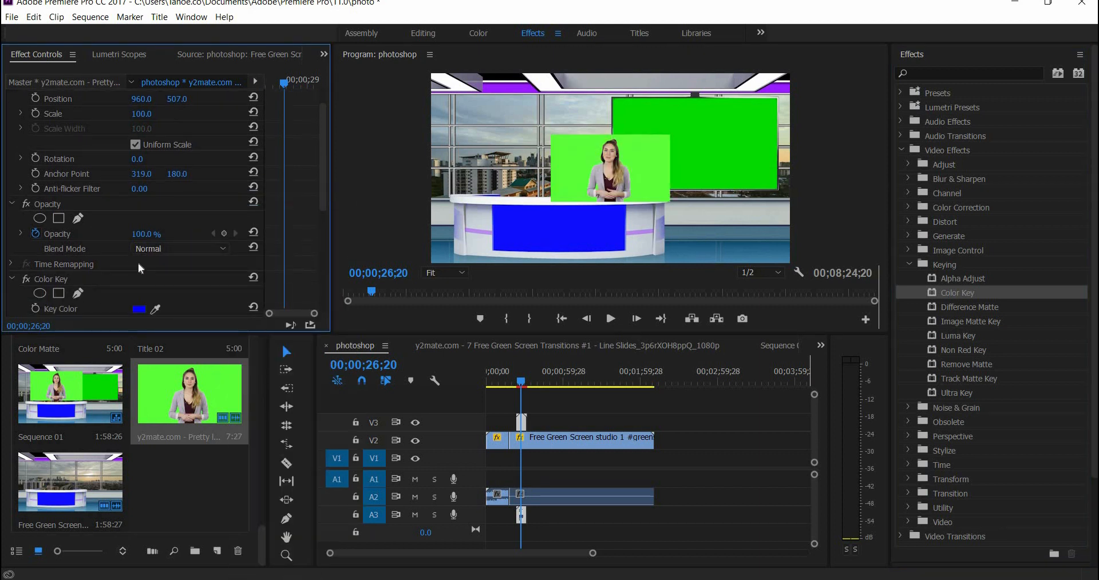
drag(161, 307, 567, 170)
scroll(183, 235, down, 1)
click(185, 237)
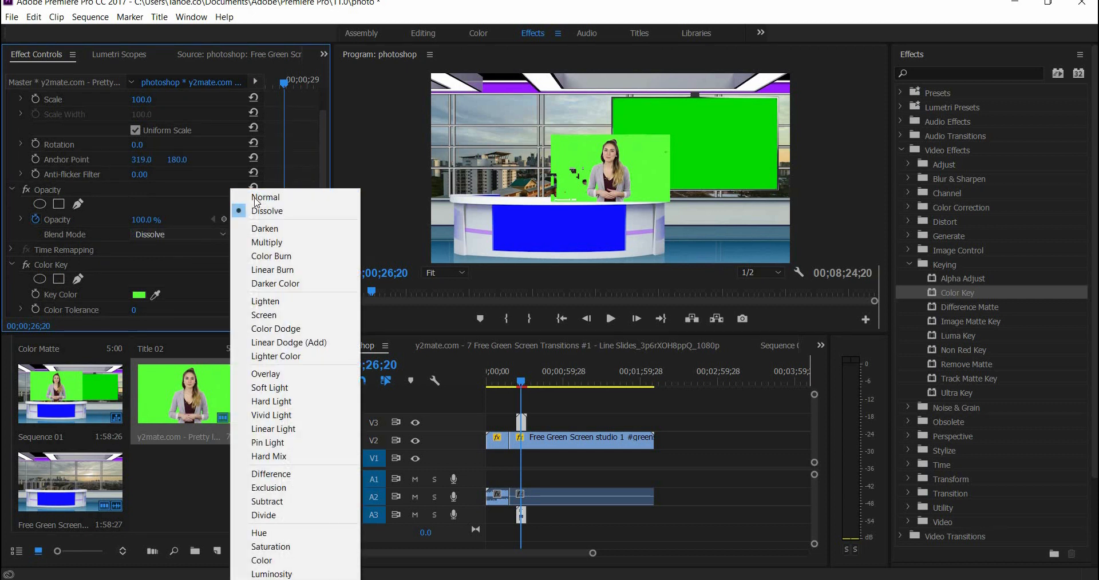
click(260, 197)
Set the Color Key tolerance to 27, Edge Thin to 2 and Edge Feather to 0.8, and move the playhead to 00;00;25;16.
scroll(131, 182, down, 5)
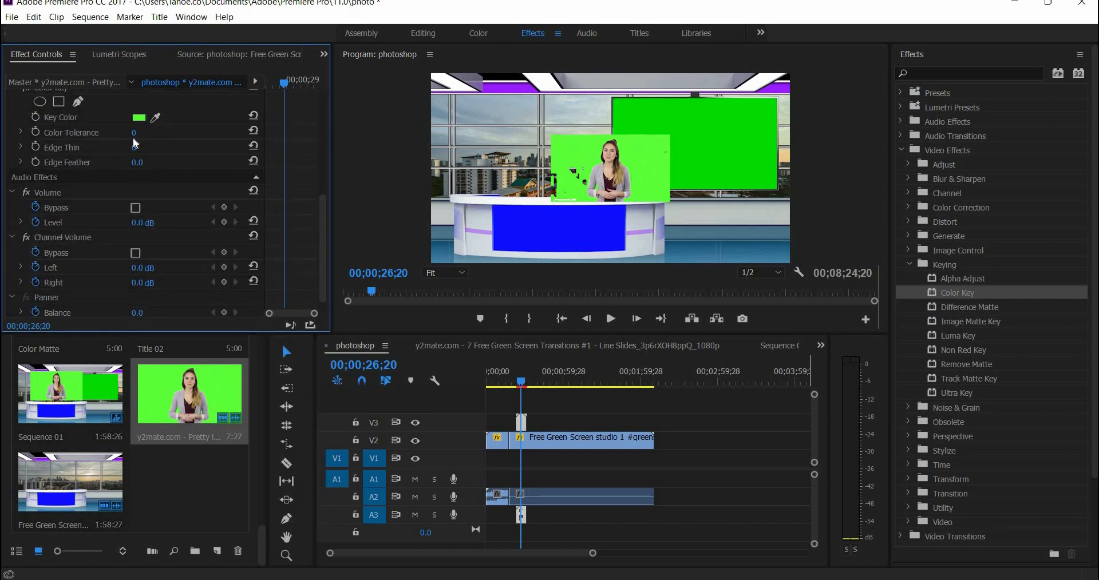
drag(134, 132, 148, 132)
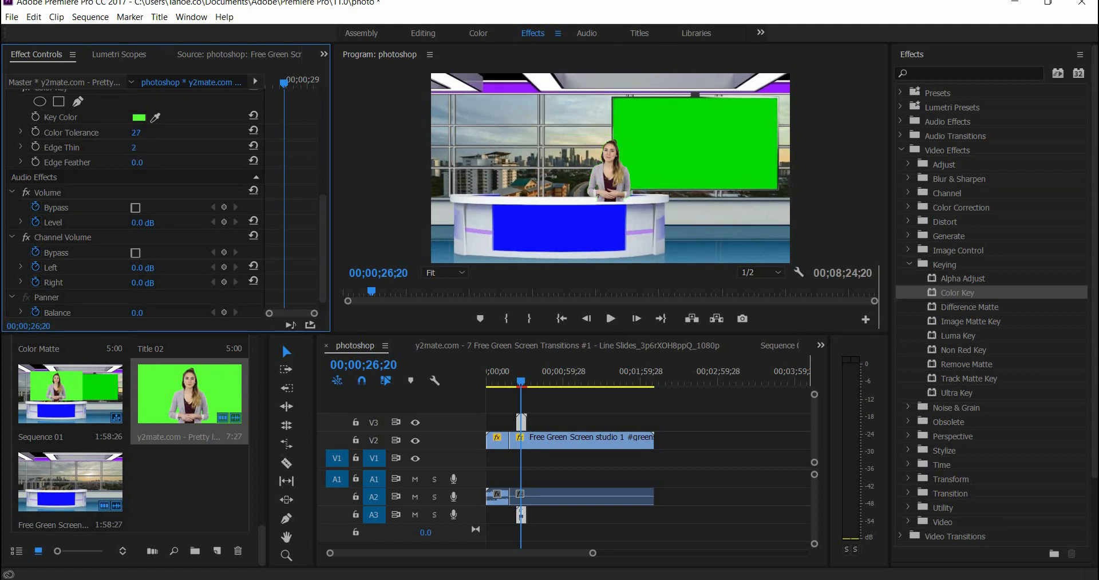
drag(141, 162, 145, 162)
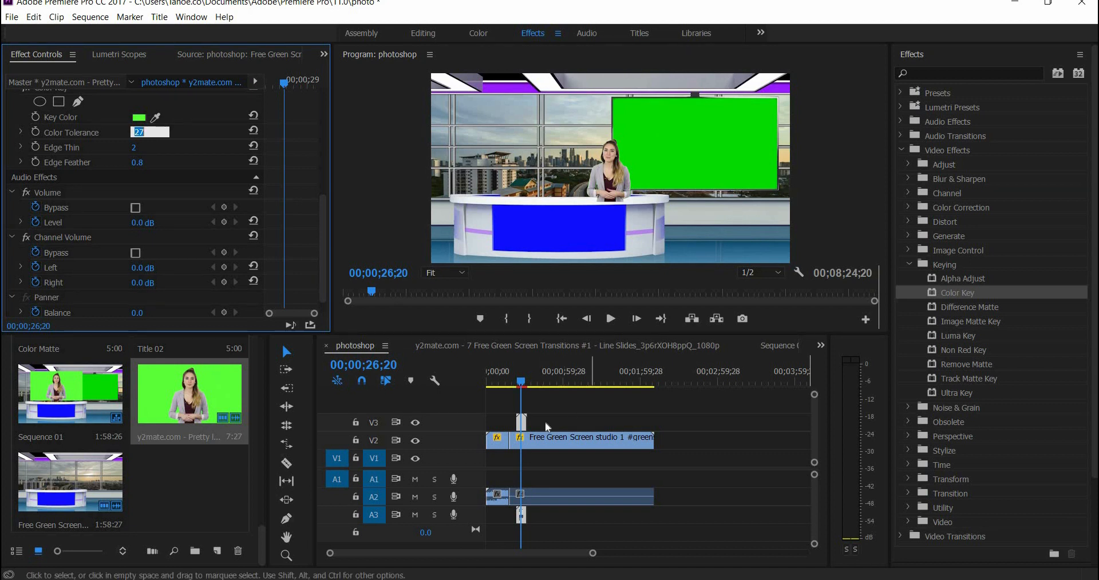
click(520, 382)
drag(520, 384, 519, 384)
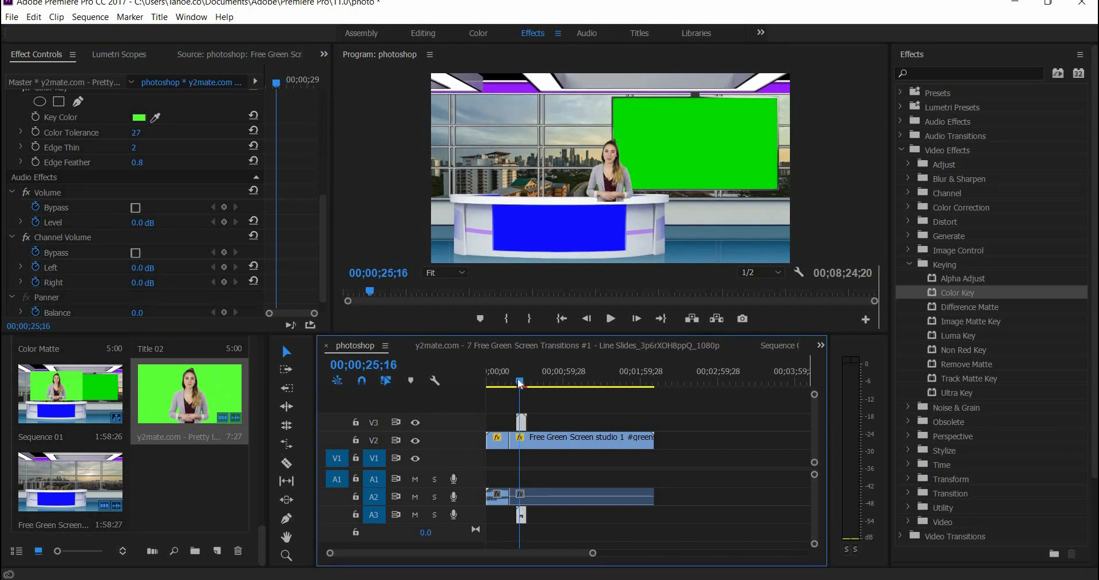
Seat the presenter behind the studio desk with Position 700, 459 and Scale 114.
drag(286, 166, 283, 141)
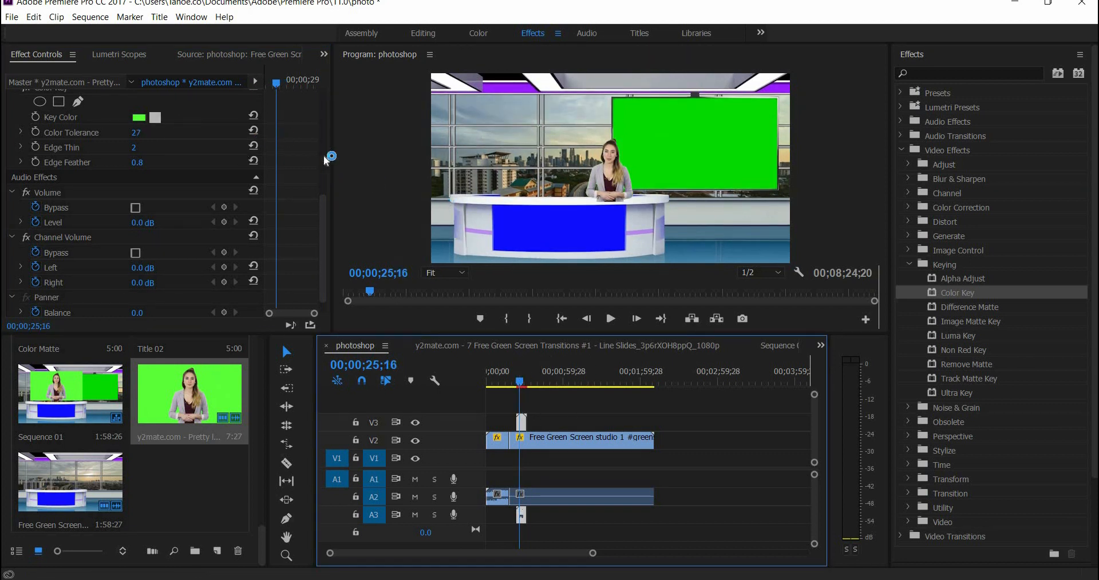
drag(327, 221, 332, 87)
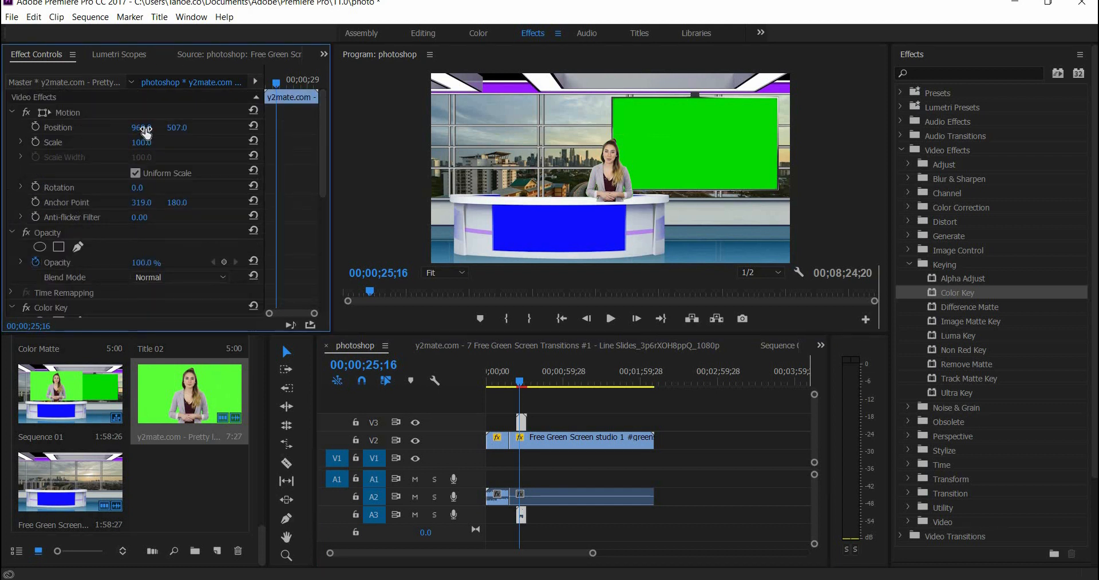
mouse_move(143, 127)
mouse_down()
mouse_move(177, 127)
mouse_move(150, 143)
mouse_move(131, 132)
mouse_move(165, 131)
mouse_up()
click(150, 142)
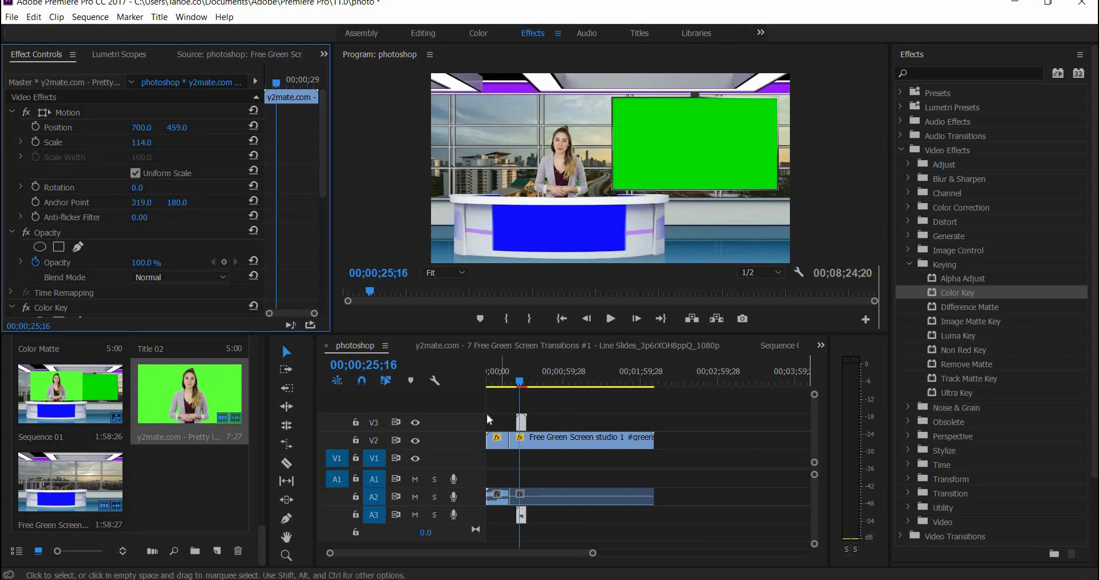
Move the Saameynta intro clip to V4 at about 00;00;31;20 above the studio clip and set the playhead to 00;00;35;00.
click(535, 420)
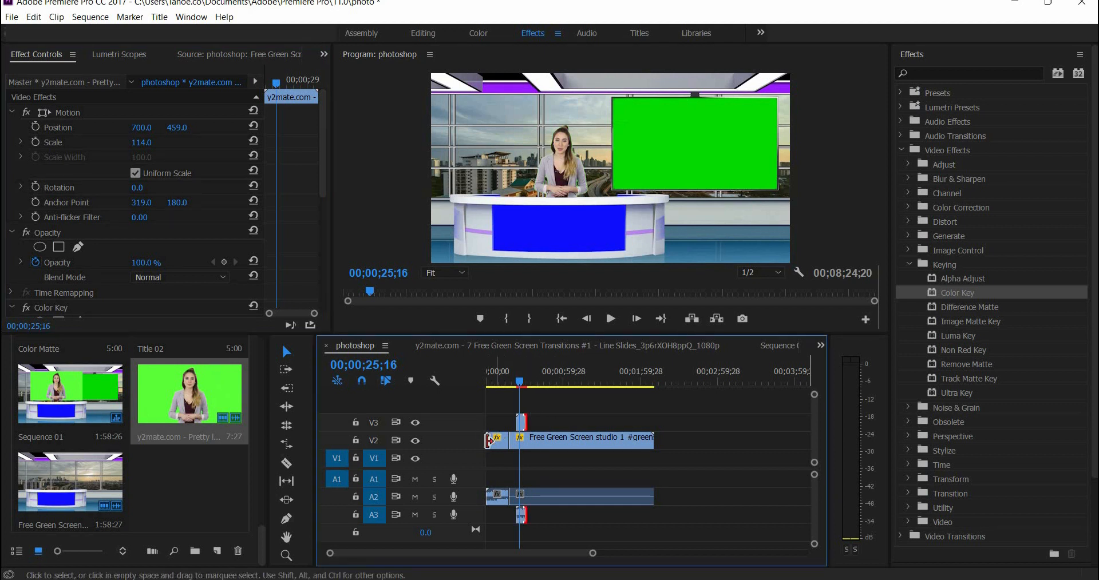
drag(498, 440, 534, 400)
drag(520, 381, 532, 383)
Fit the Saameynta clip onto the green wall screen with Position 1414, 377 and Scale 67.9.
double_click(540, 404)
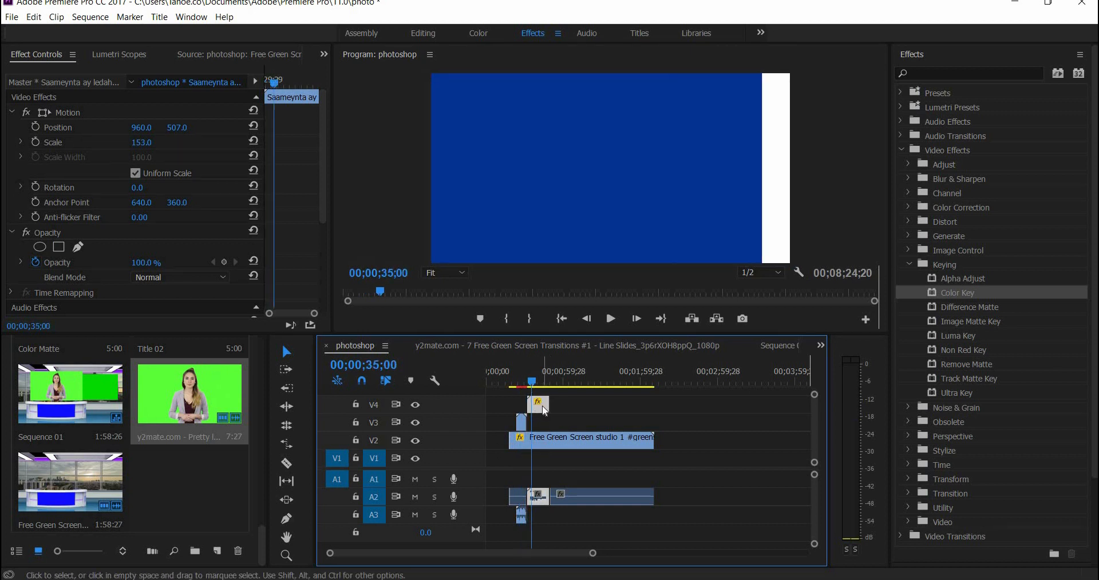
click(333, 55)
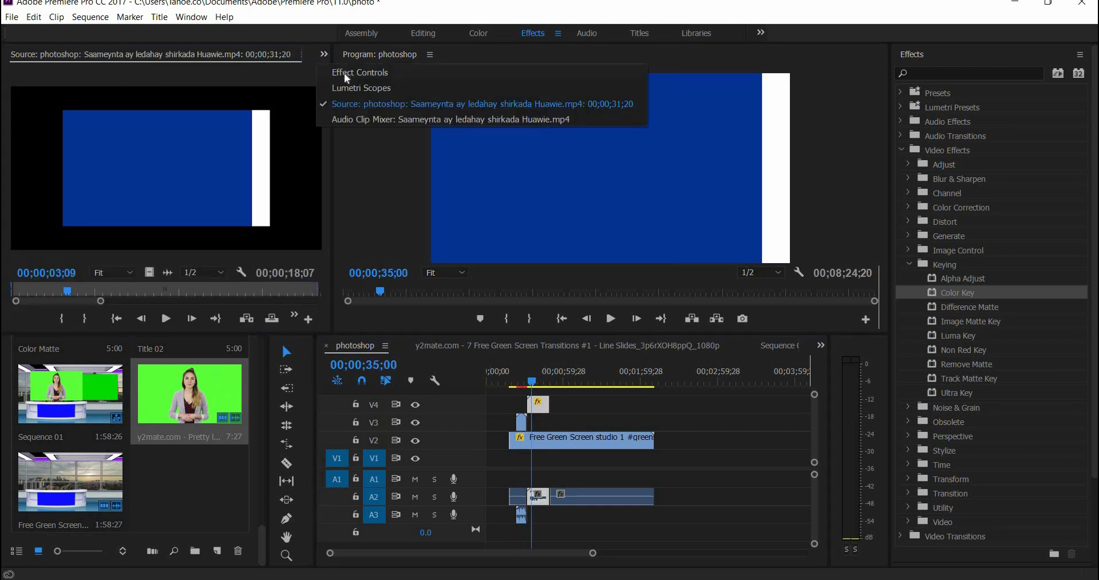
click(345, 74)
drag(148, 142, 183, 128)
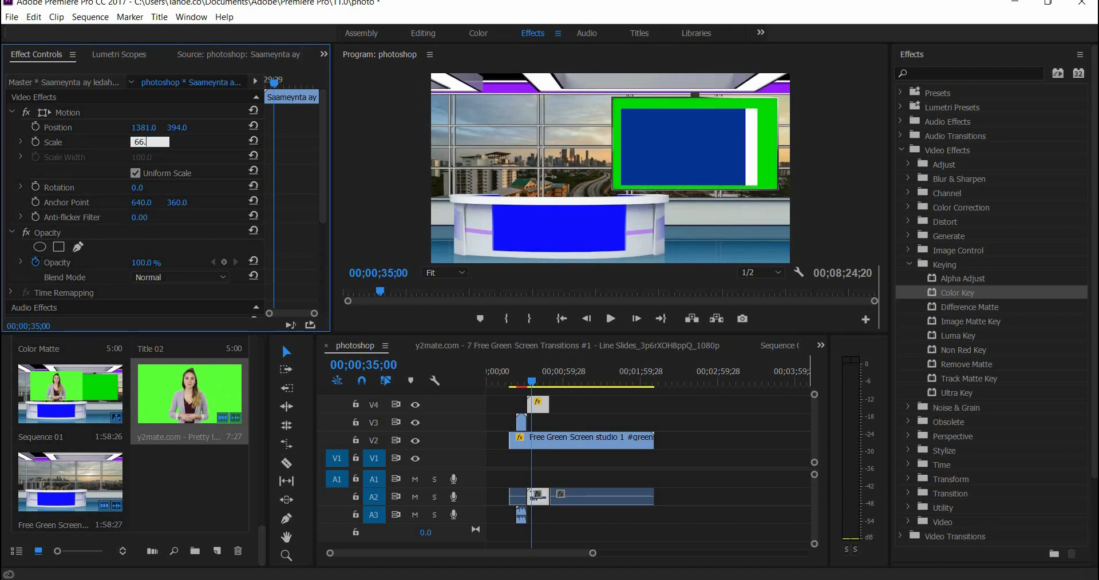
key(Return)
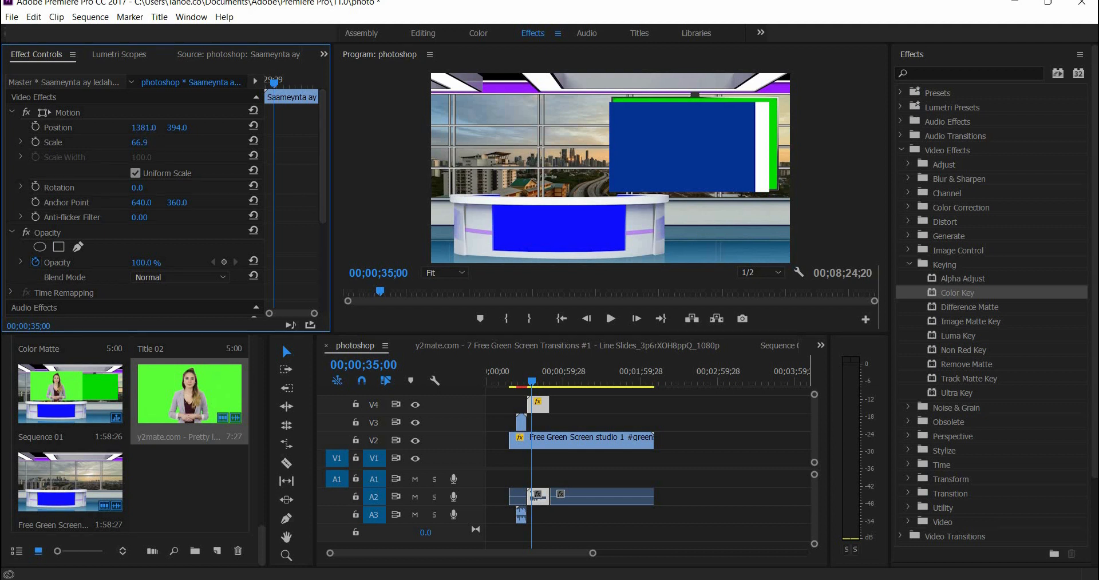
mouse_move(143, 128)
mouse_down()
mouse_move(175, 128)
mouse_move(138, 142)
mouse_up()
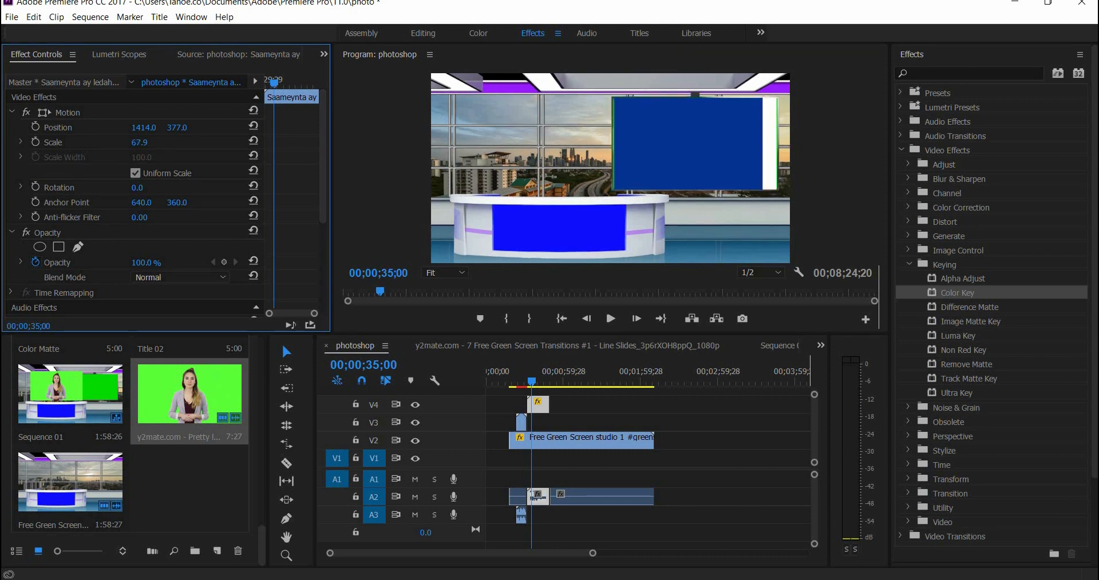
Move the Saameynta clip on V4 back so it starts with the presenter clip, and play back the aligned section.
click(537, 405)
drag(537, 405, 517, 383)
click(611, 319)
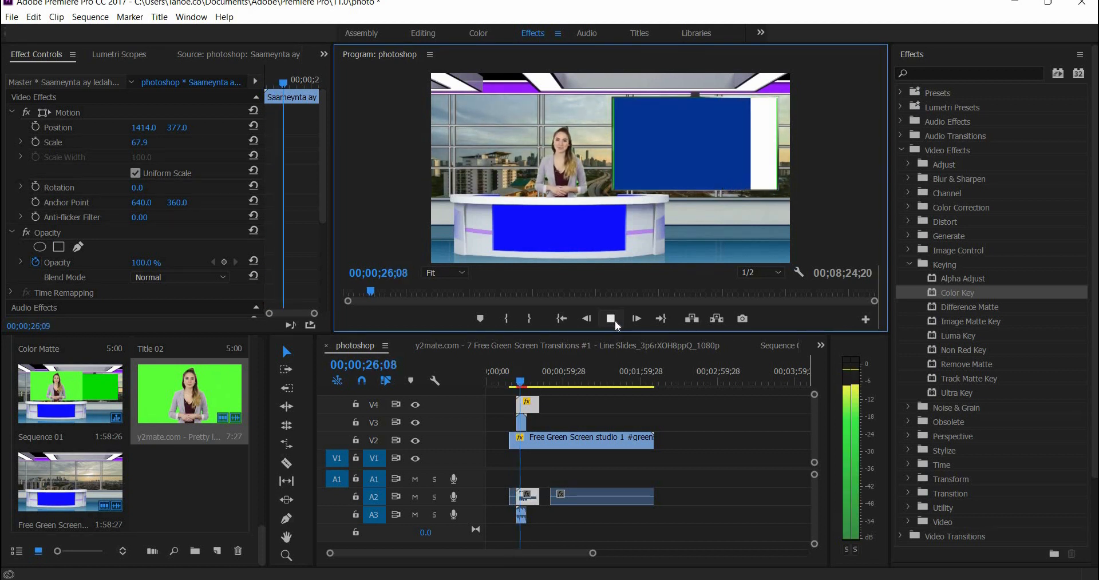
click(615, 321)
Trim the V2 studio clip's start to match the presenter clip and move all clips to the sequence start.
drag(505, 440, 517, 440)
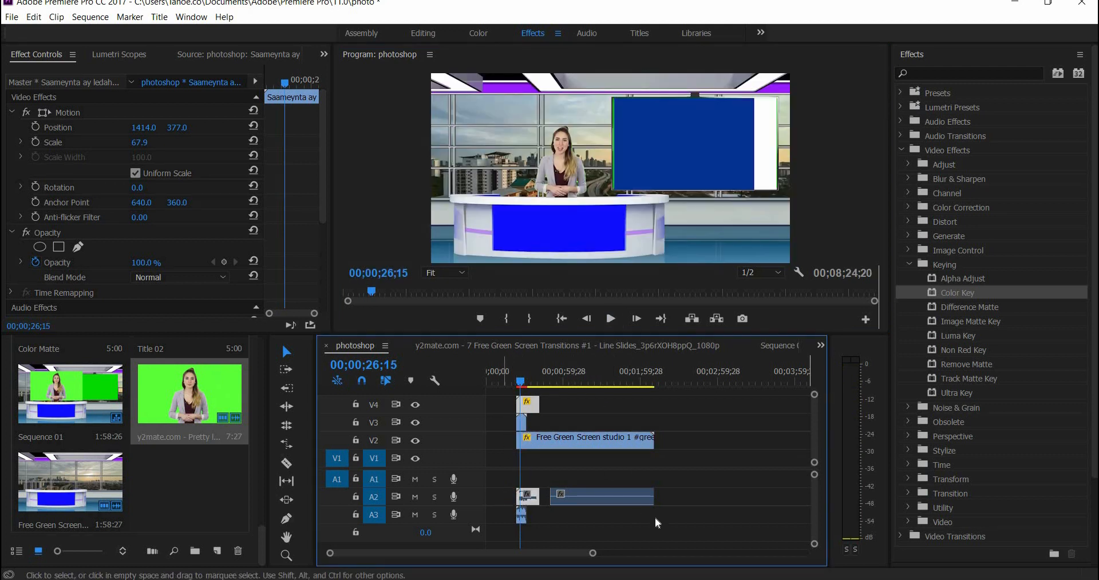
drag(642, 529, 496, 405)
key(Home)
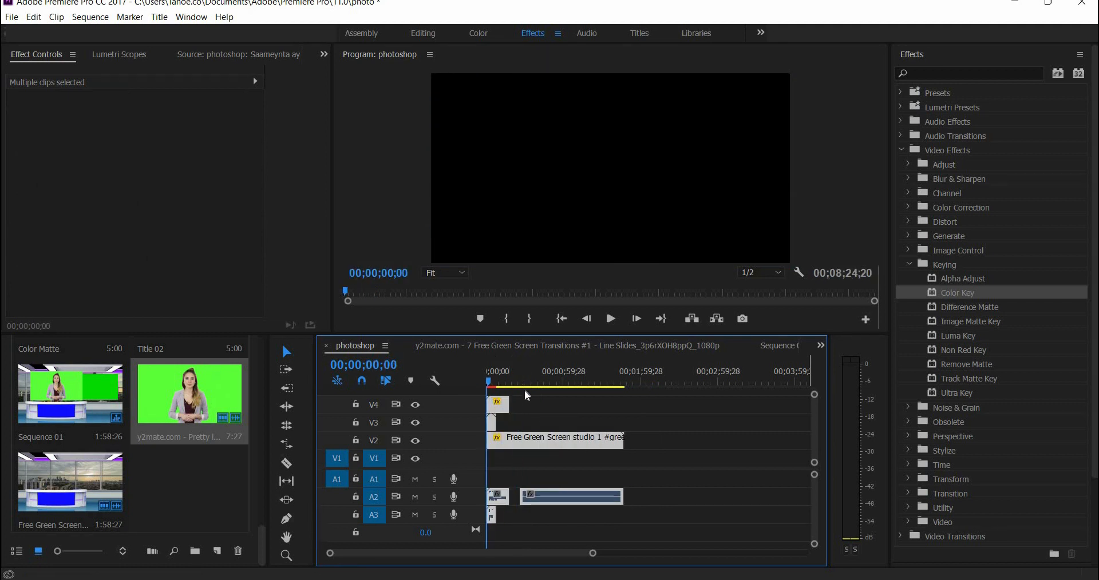
Place logo.png on V5 at the sequence start and open its effect settings.
scroll(177, 511, up, 2)
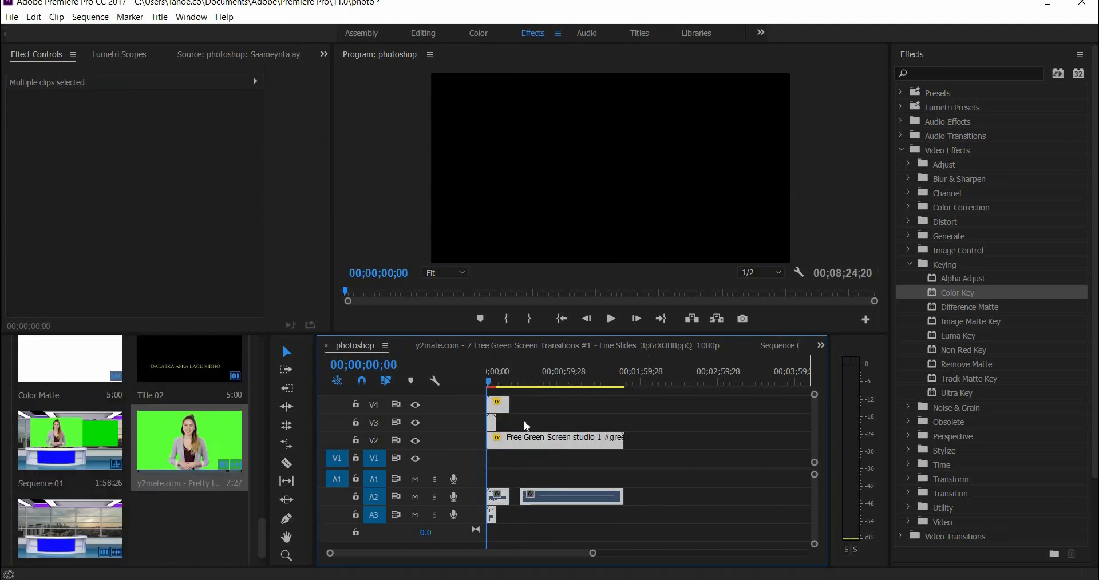
click(495, 382)
scroll(160, 459, up, 10)
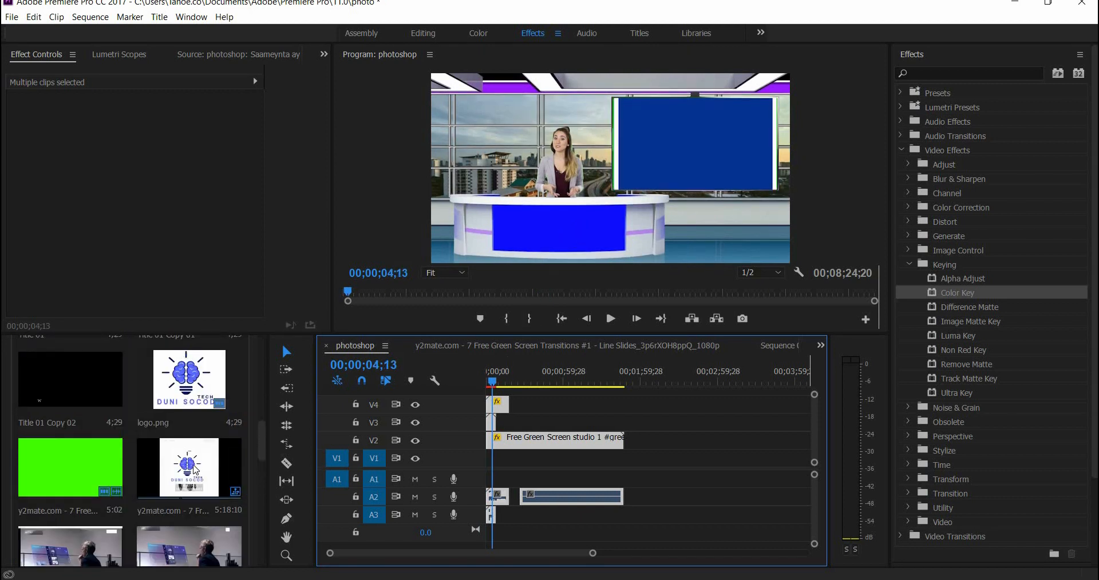
drag(189, 381, 486, 385)
double_click(489, 391)
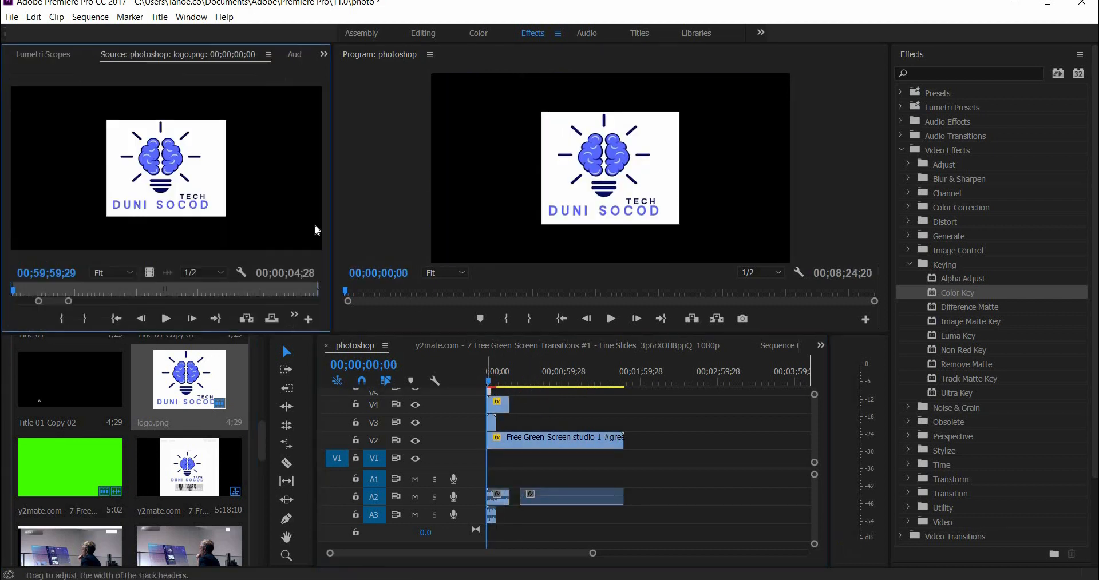
click(324, 54)
click(357, 78)
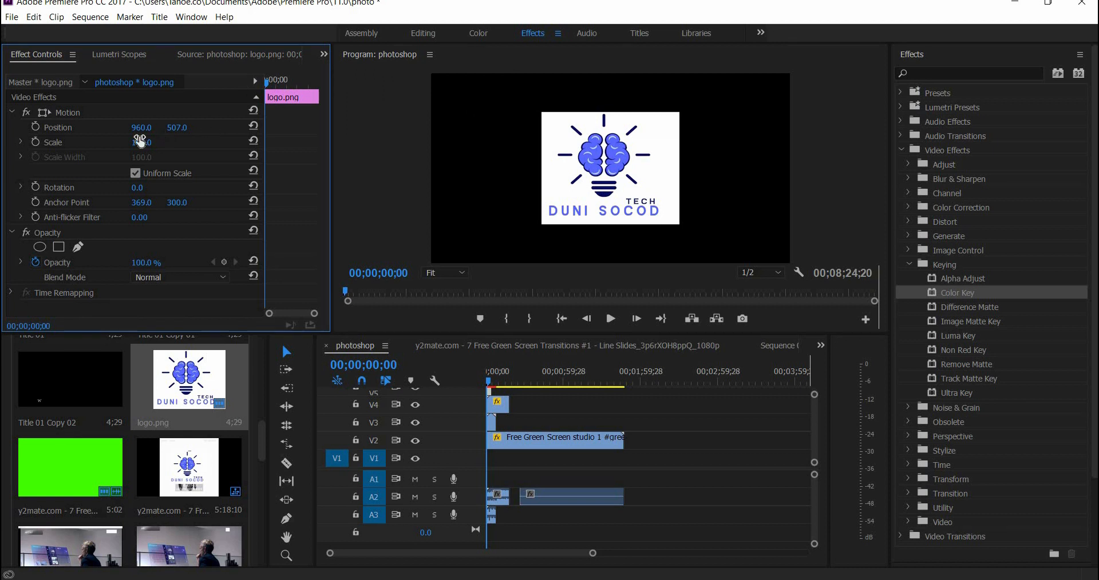
Shrink the logo to Scale 28 and place it at Position 671, 820.
click(489, 380)
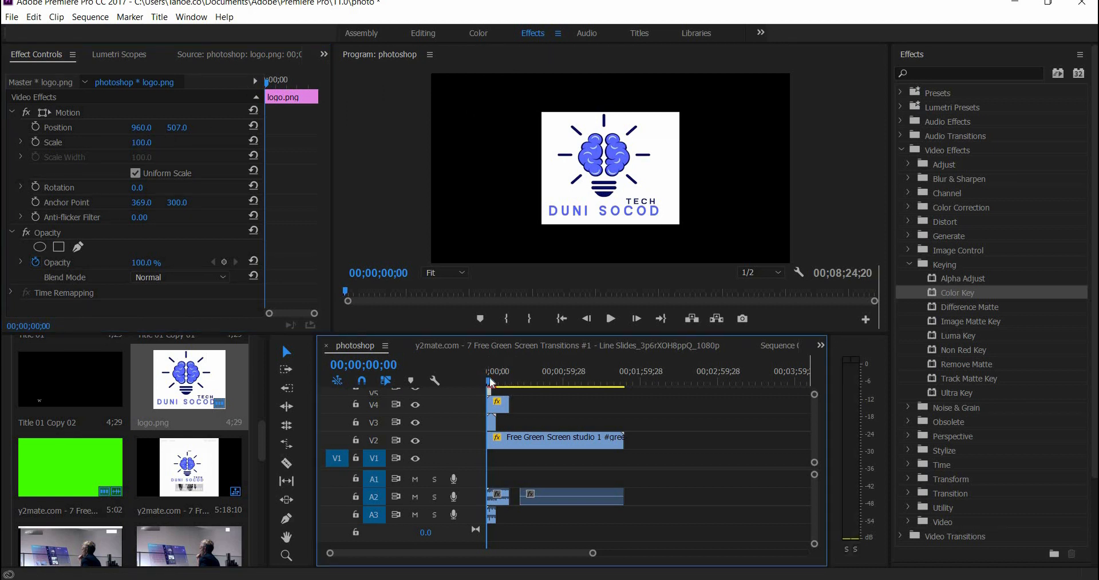
drag(143, 142, 34, 127)
drag(178, 133, 356, 132)
Play the composite from the sequence start to 00;00;15;00 to check the logo, presenter and wall screen.
click(487, 381)
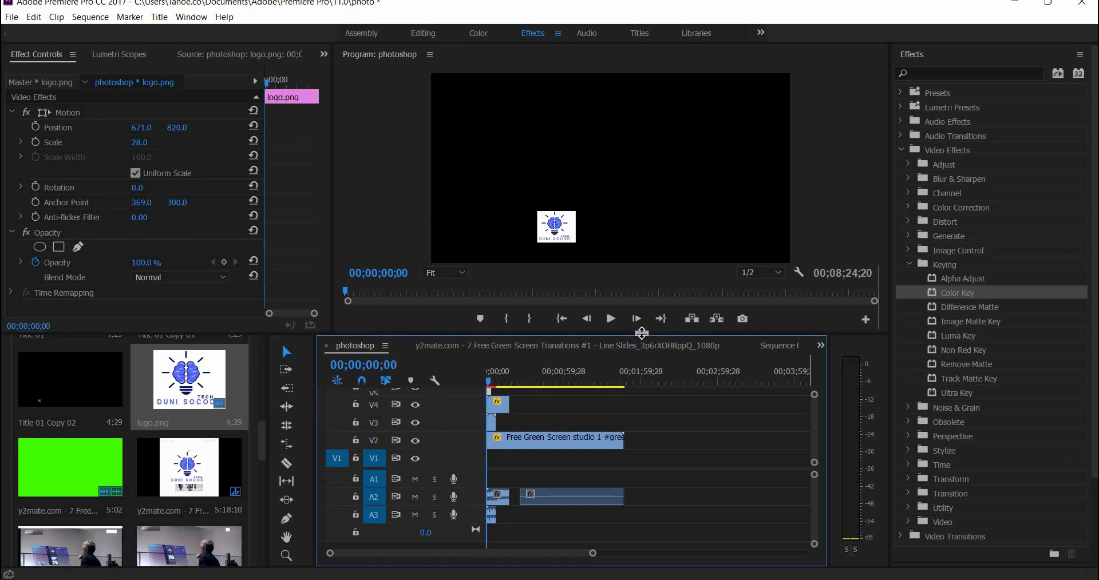
click(611, 318)
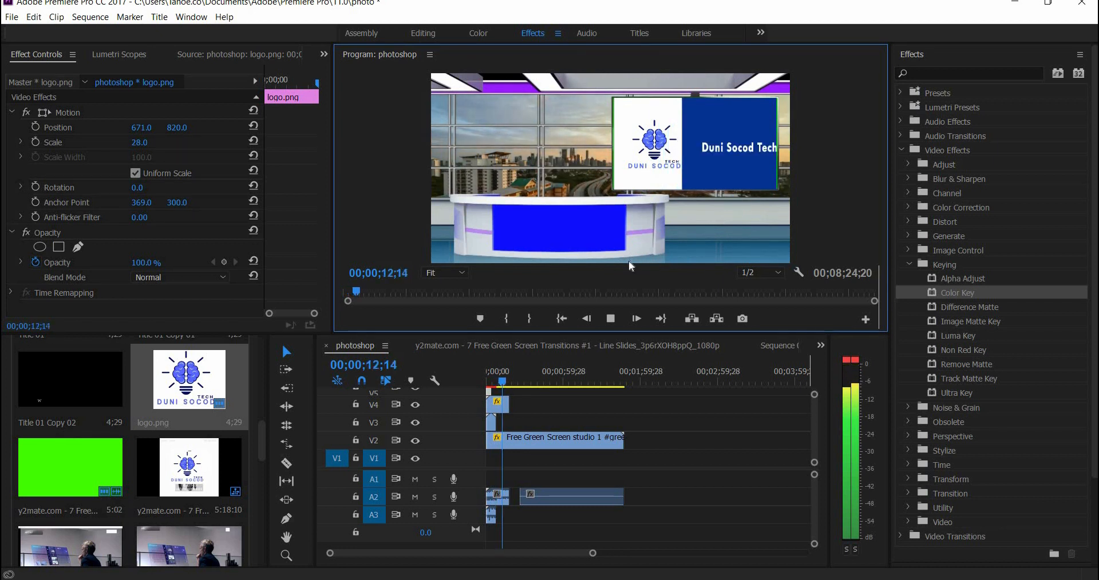
click(612, 320)
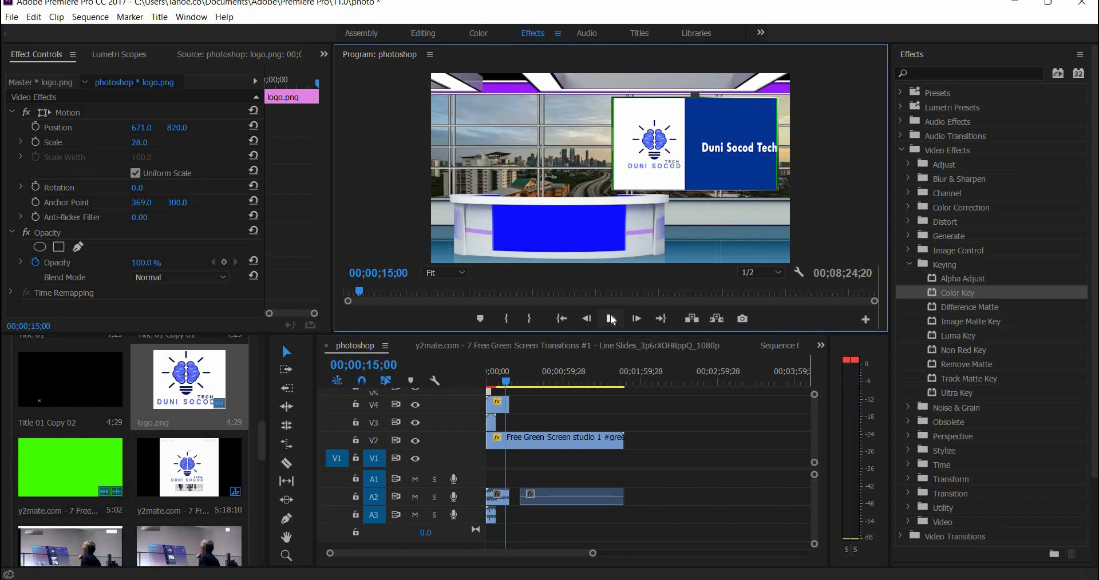